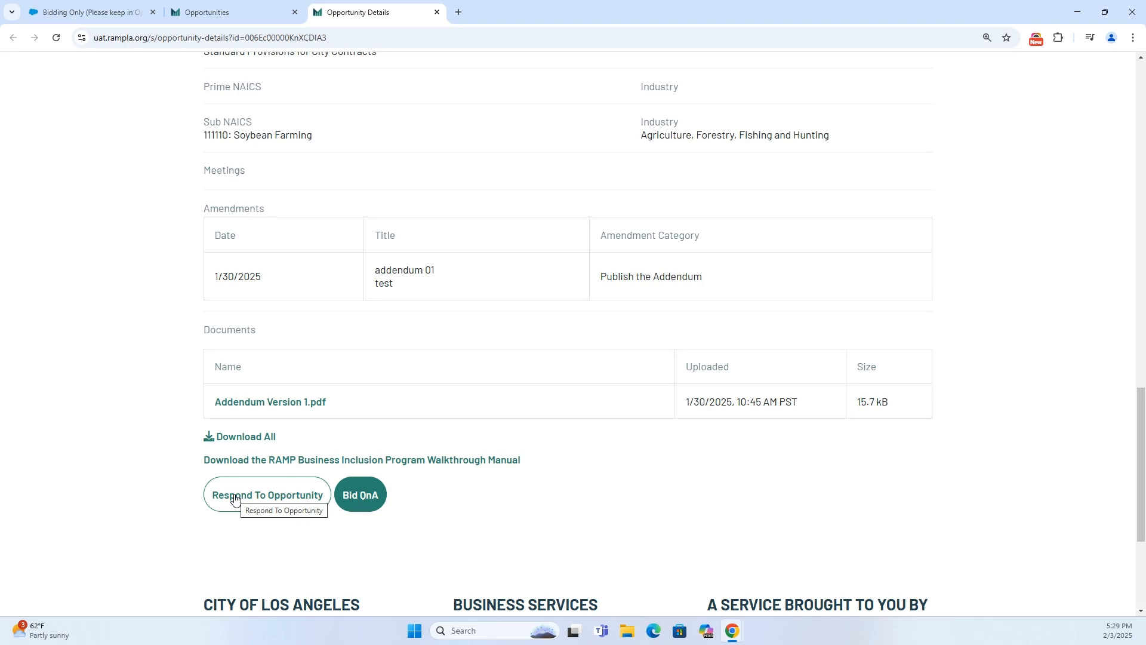
Step: Start a response to the opportunity and look through the General Company Information fields
left_click(238, 500)
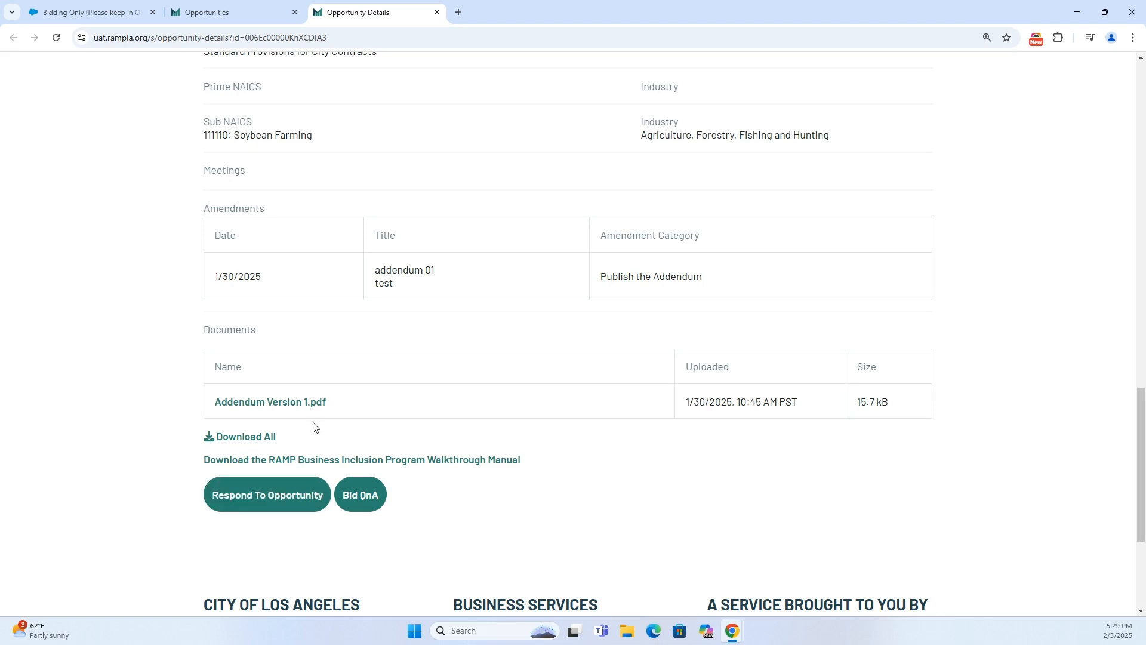
left_click(275, 493)
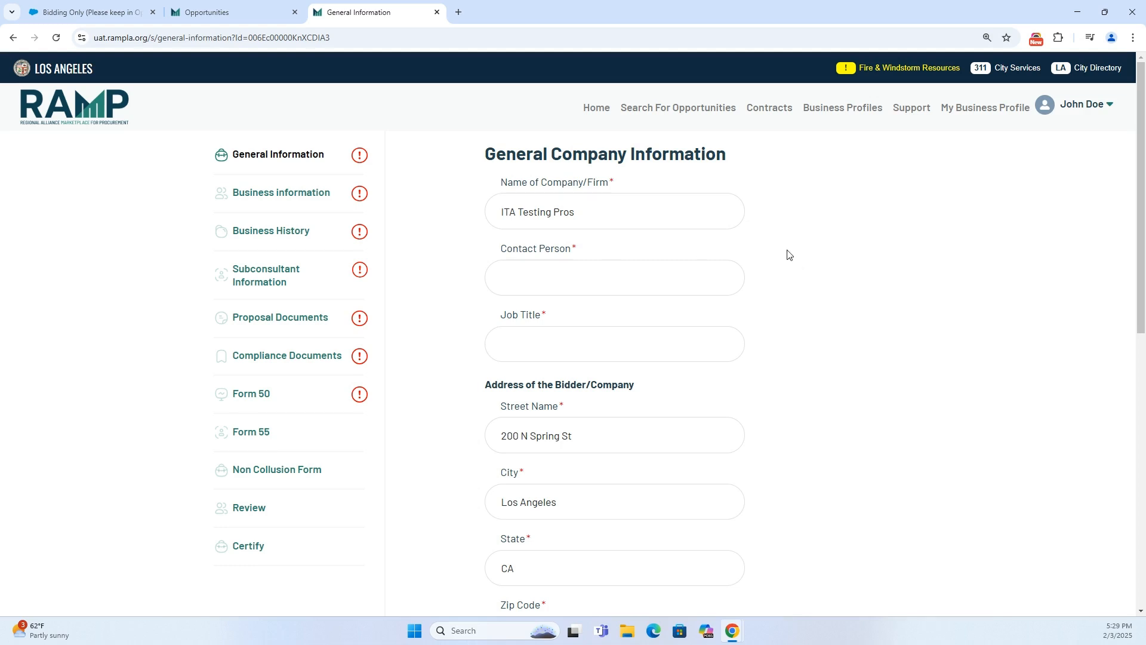
scroll(786, 255, "down", 3)
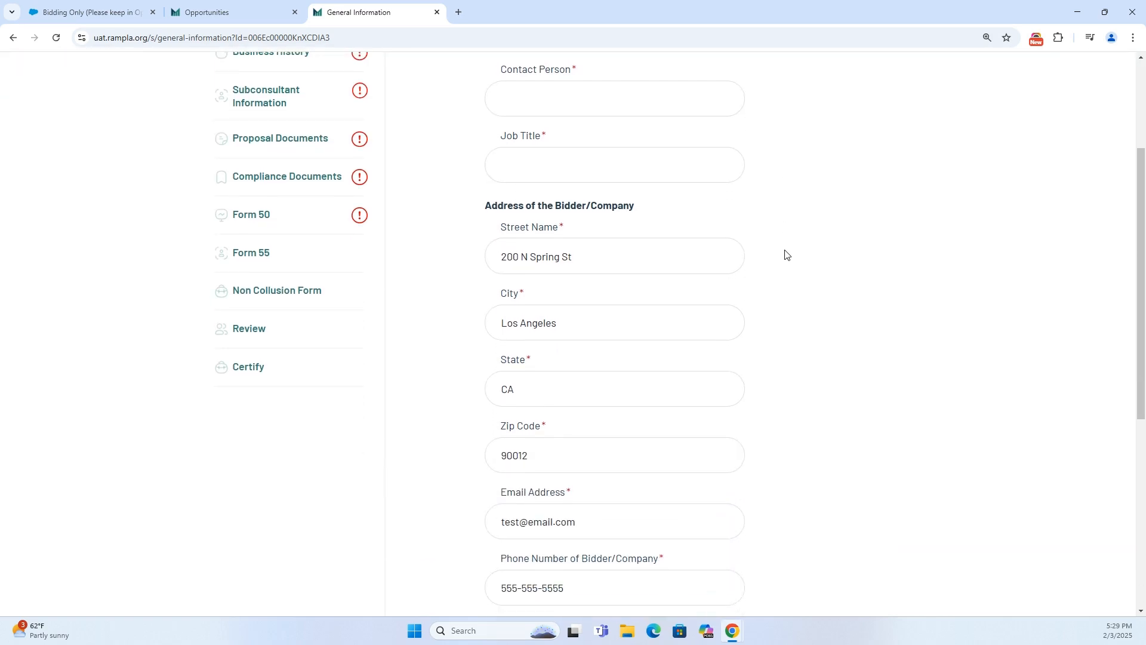
scroll(786, 255, "down", 2)
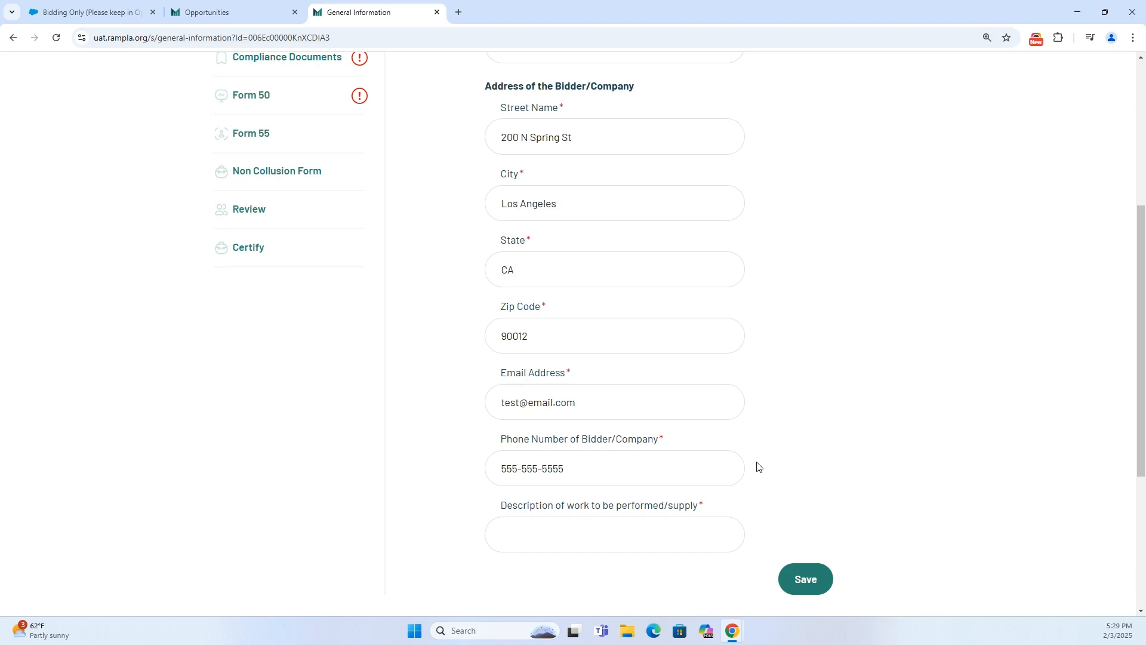
scroll(758, 466, "up", 5)
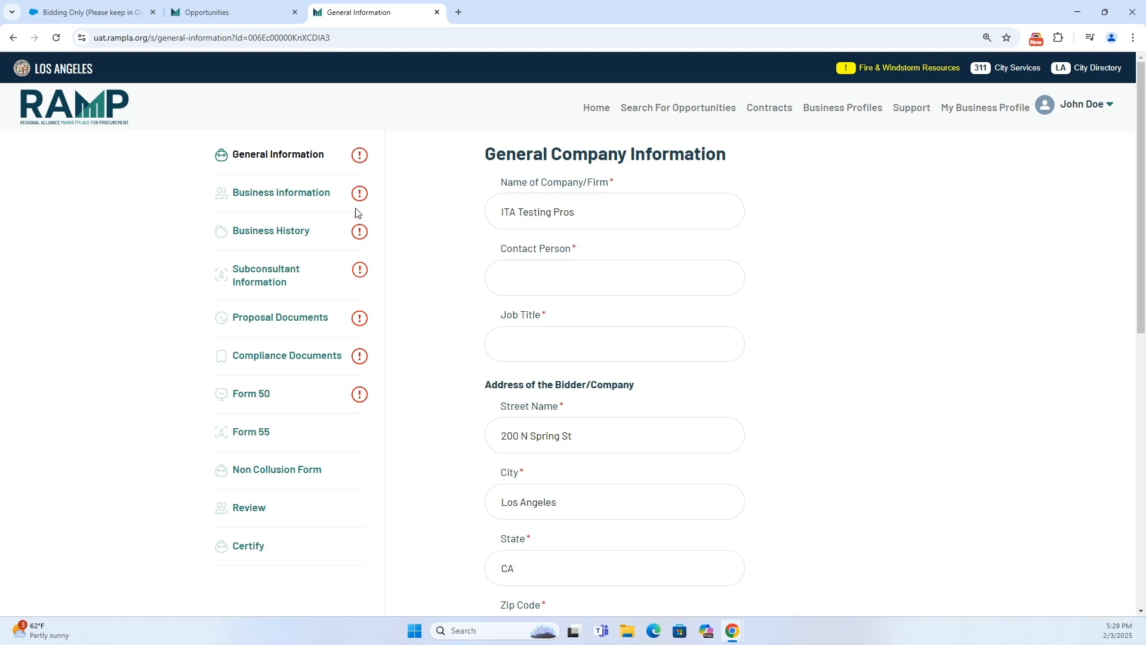
Step: Proceed to the Business Information section and set the business type to Corporation
left_click(307, 192)
left_click(734, 380)
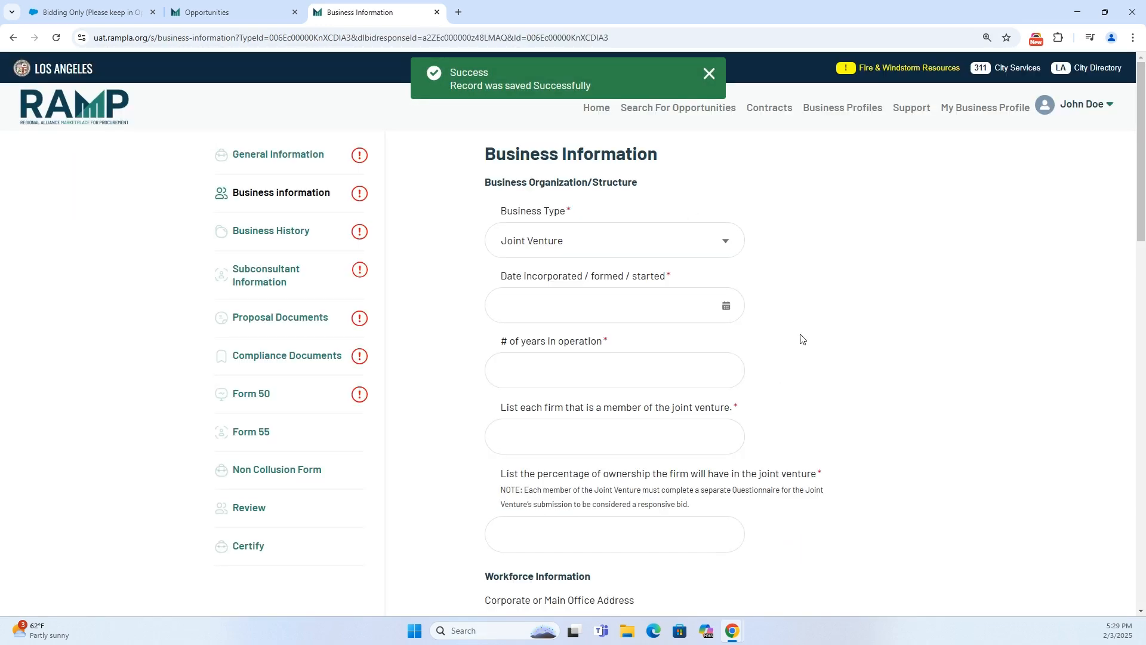
left_click(647, 256)
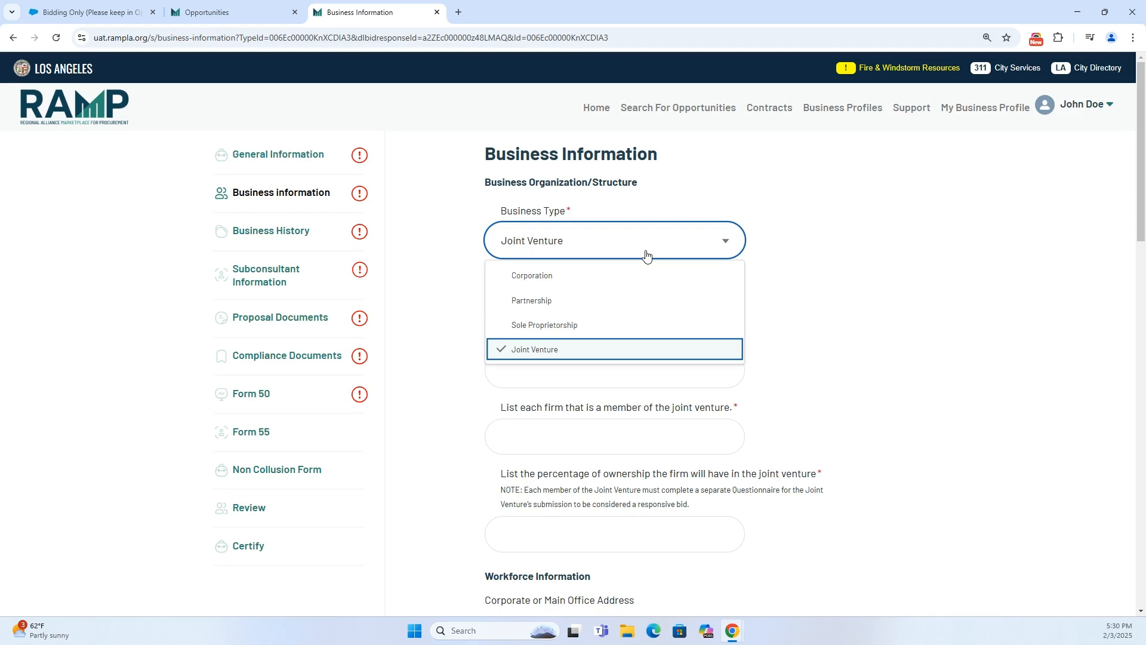
left_click(618, 275)
left_click(851, 275)
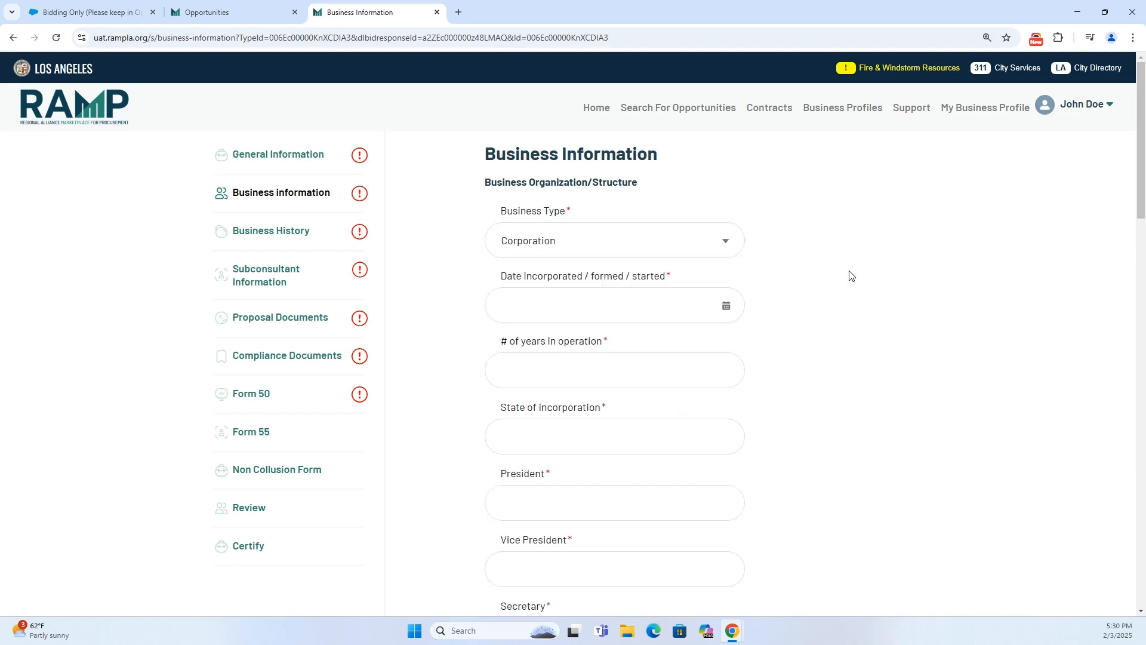
Step: Look over the corporation fields and change the business type to Sole Proprietorship
scroll(834, 335, "down", 2)
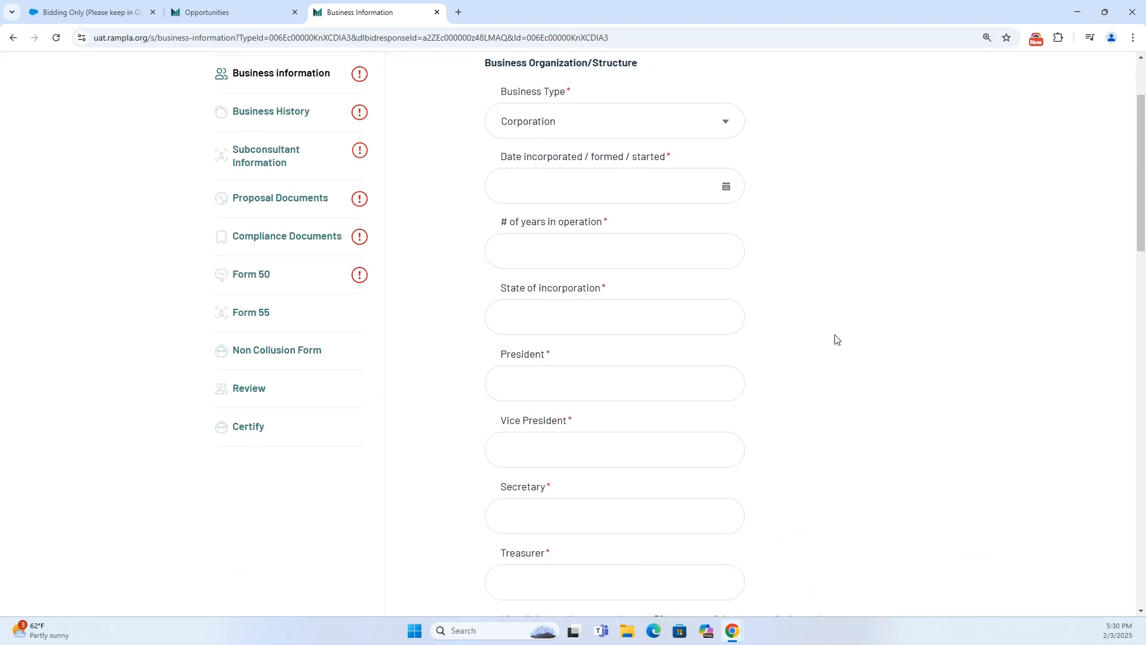
scroll(838, 340, "down", 1)
scroll(837, 340, "up", 1)
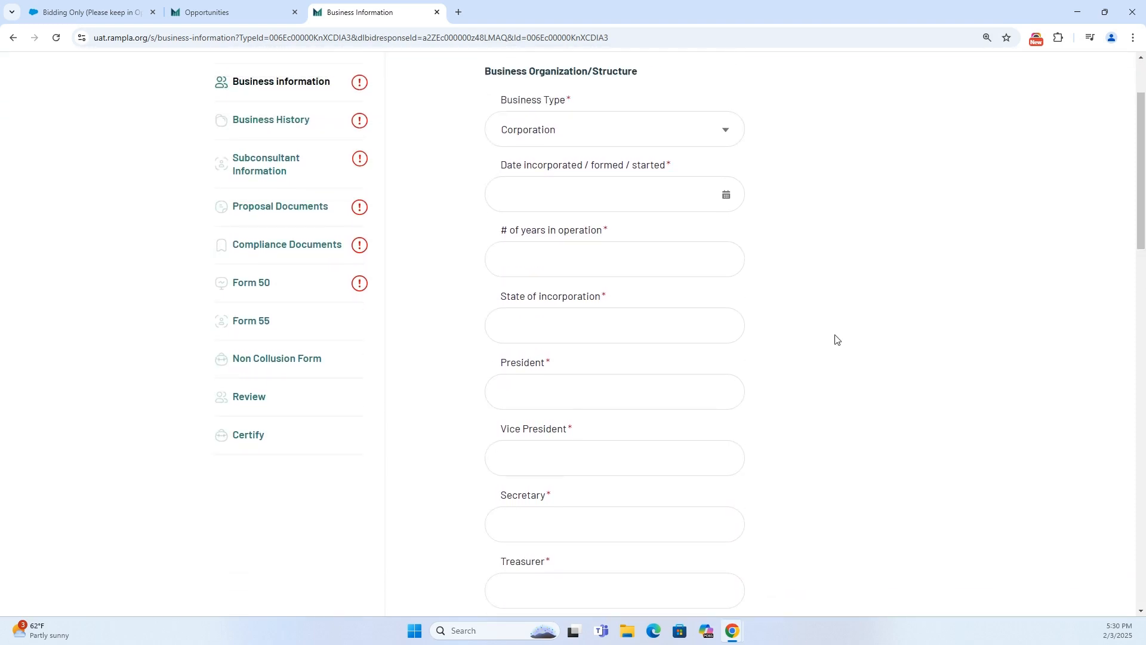
left_click(602, 119)
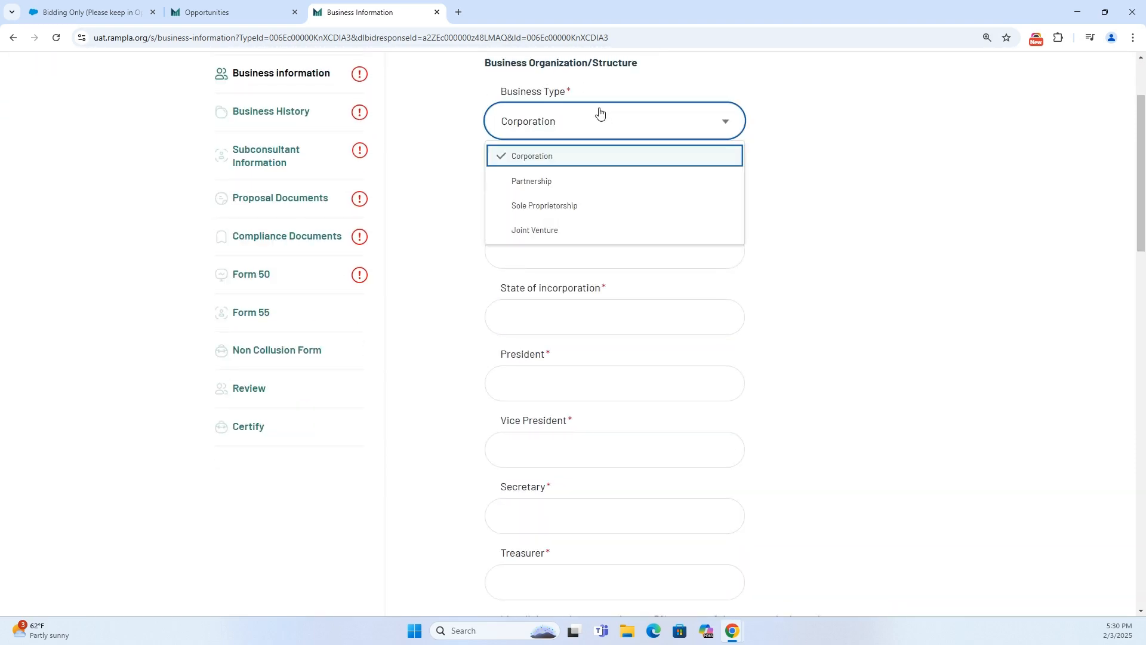
left_click(575, 209)
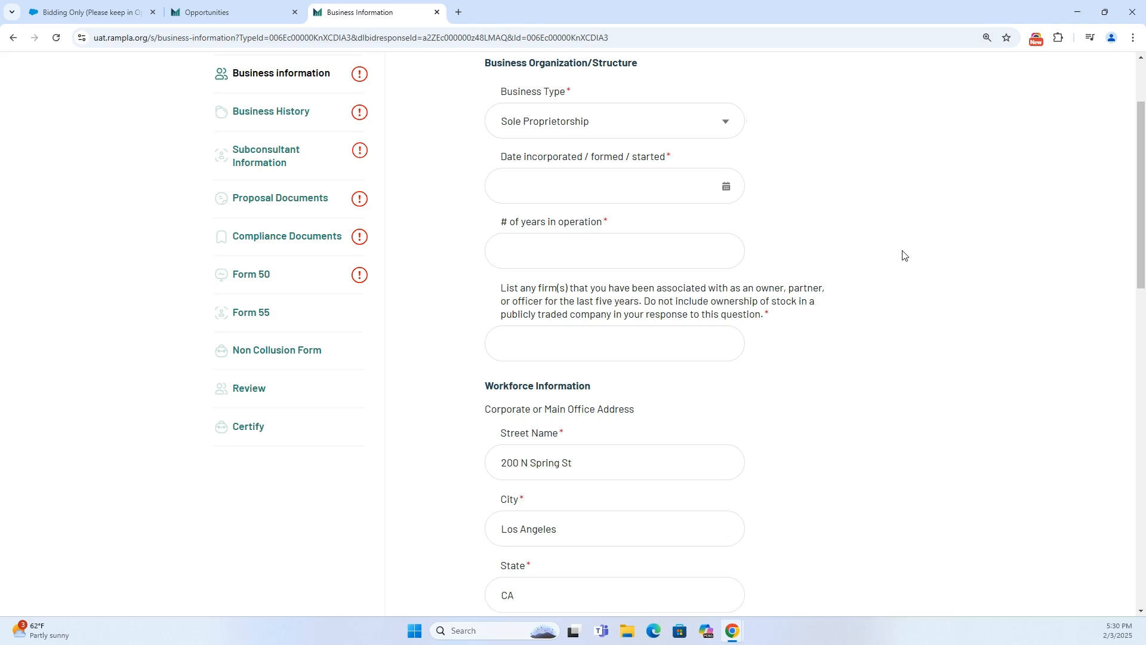
Step: Examine the workforce, branch office location and bidder's principals fields of the Business Information form
scroll(904, 256, "down", 3)
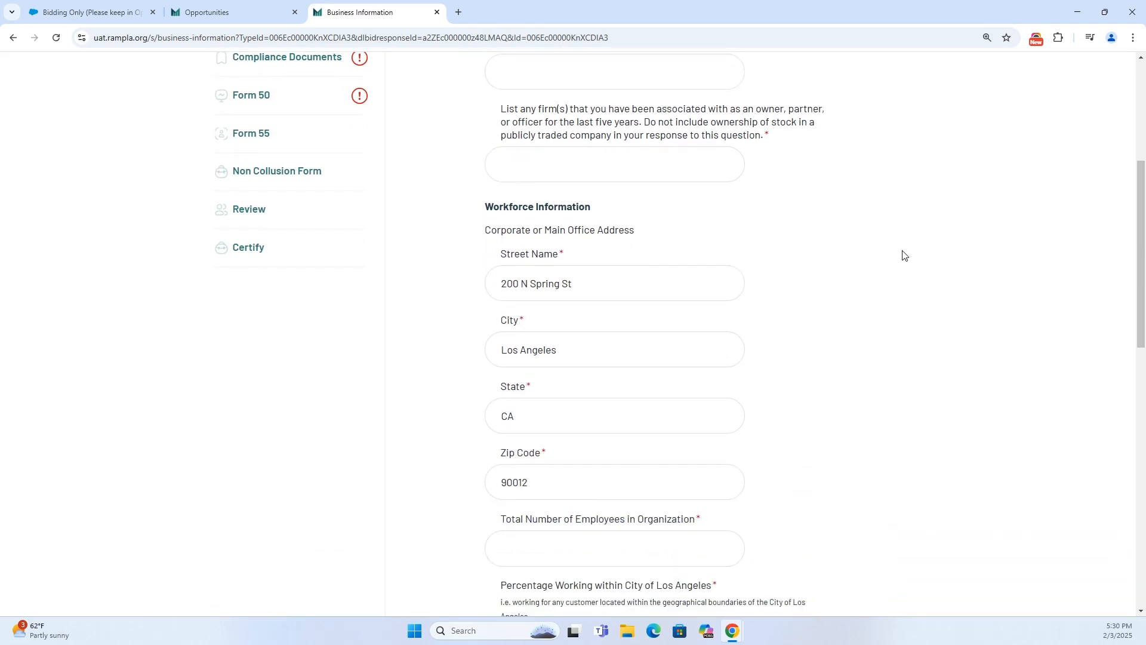
scroll(904, 255, "down", 3)
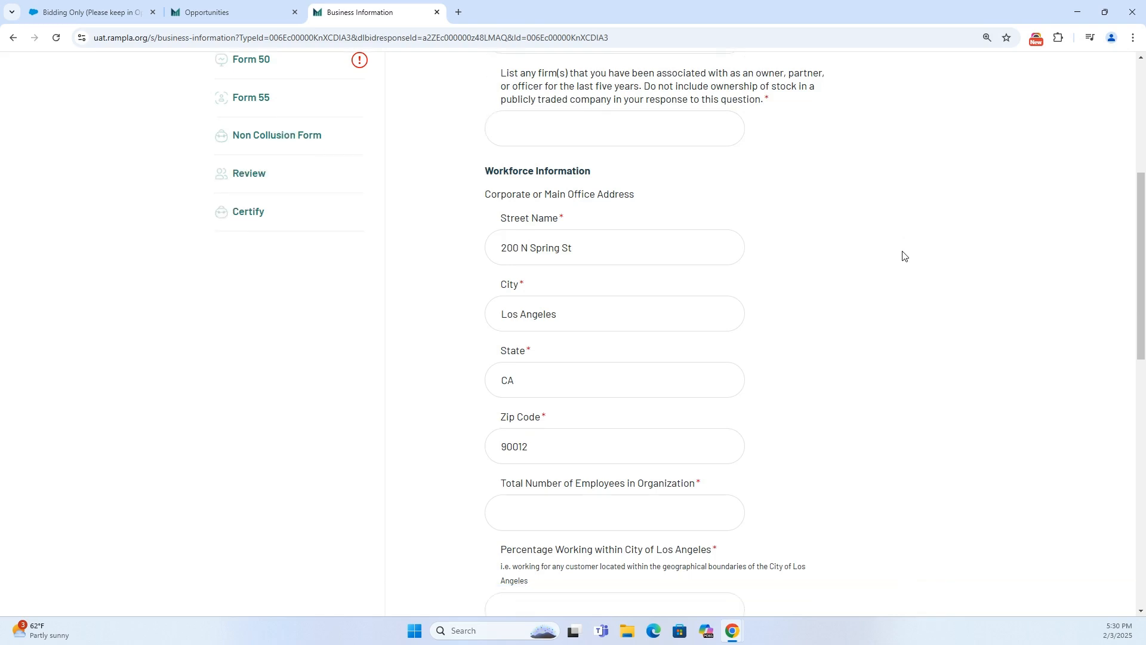
left_click(692, 360)
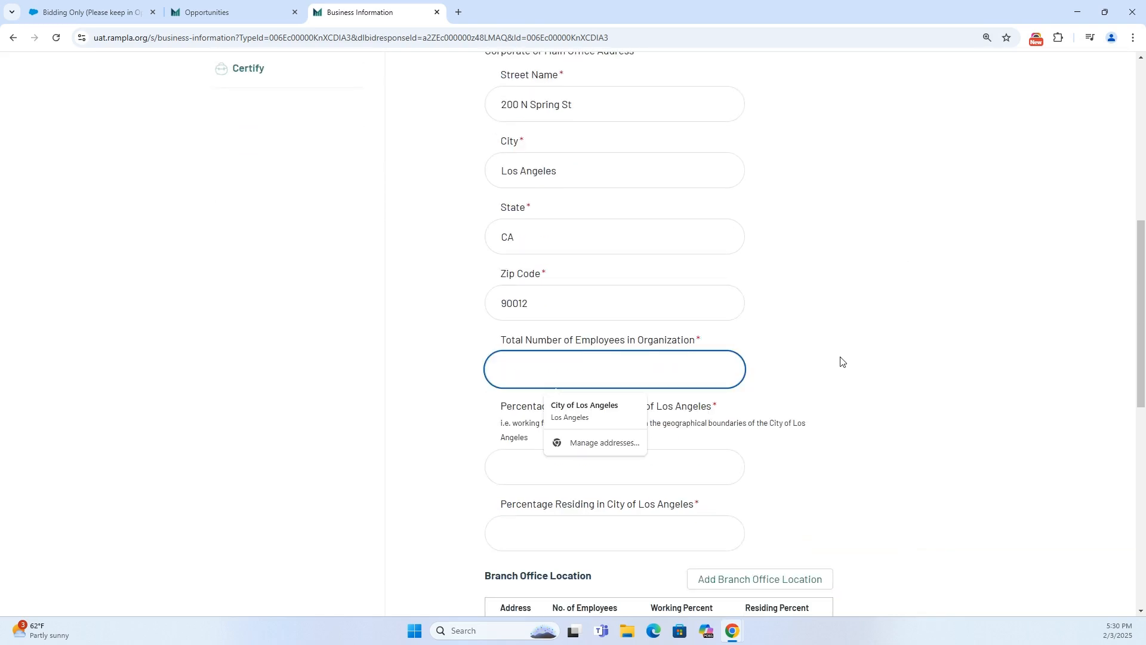
left_click(819, 401)
scroll(711, 448, "down", 1)
left_click(721, 422)
left_click(774, 425)
scroll(774, 422, "down", 3)
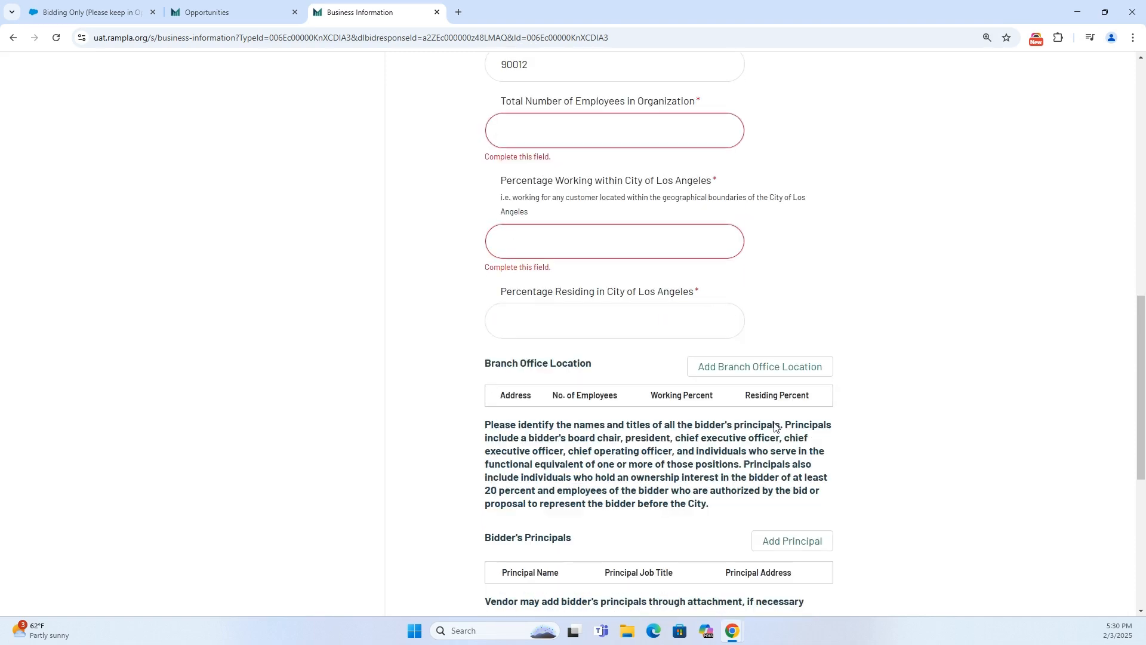
scroll(774, 422, "down", 2)
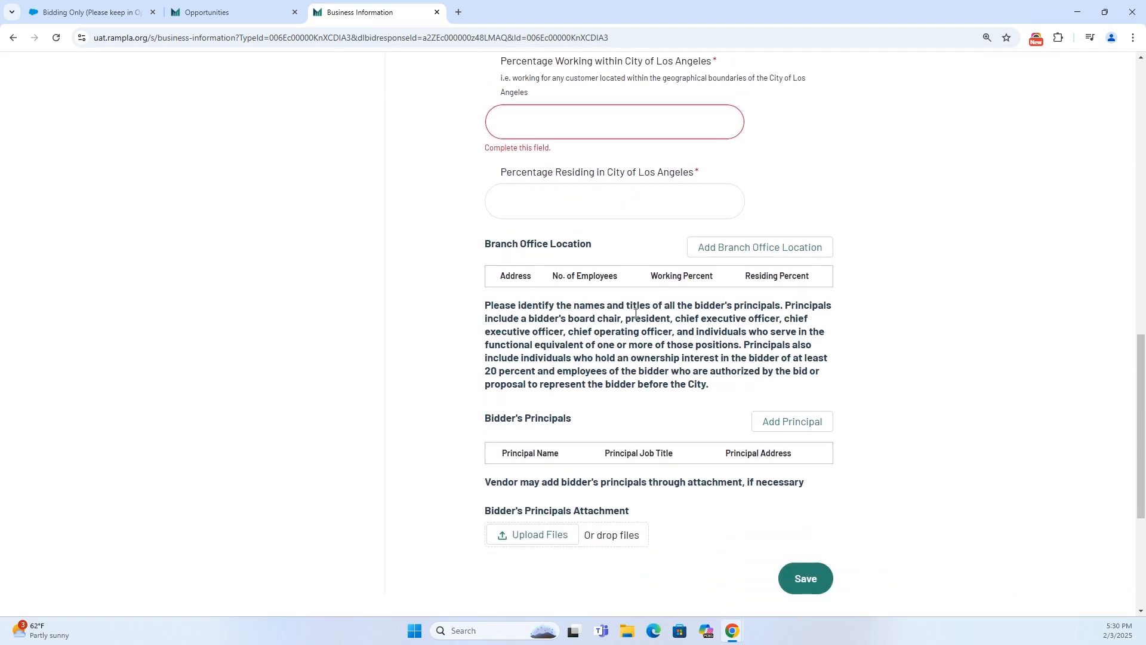
scroll(636, 314, "down", 1)
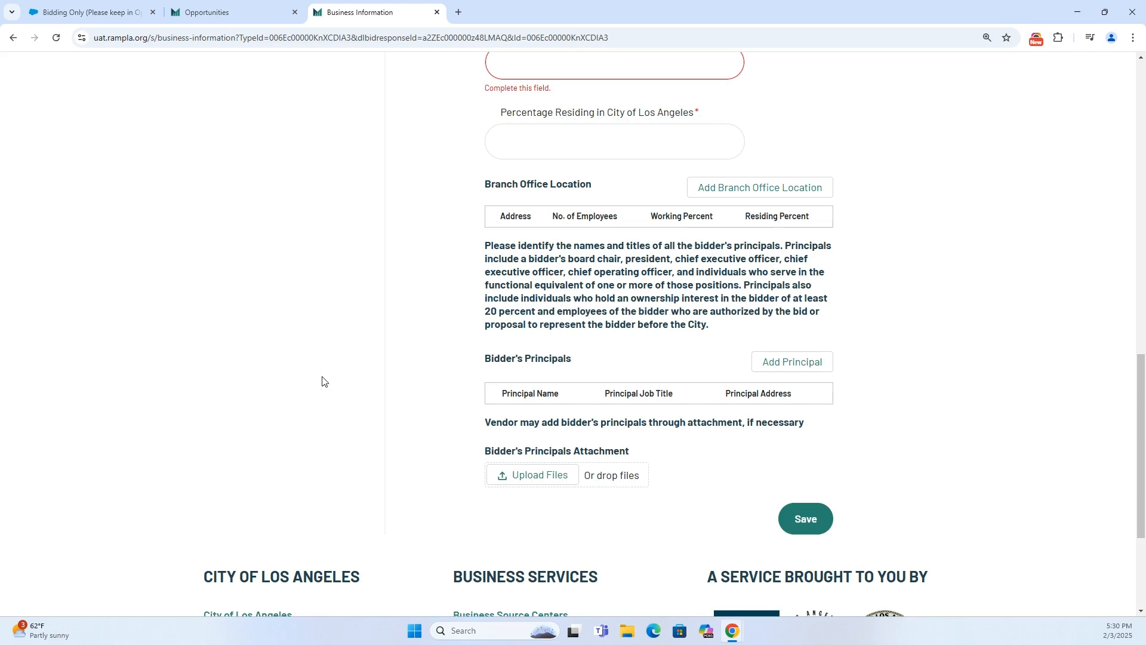
Step: Leave the incomplete Business Information form and proceed to the Business History section
scroll(323, 382, "up", 14)
scroll(322, 382, "up", 2)
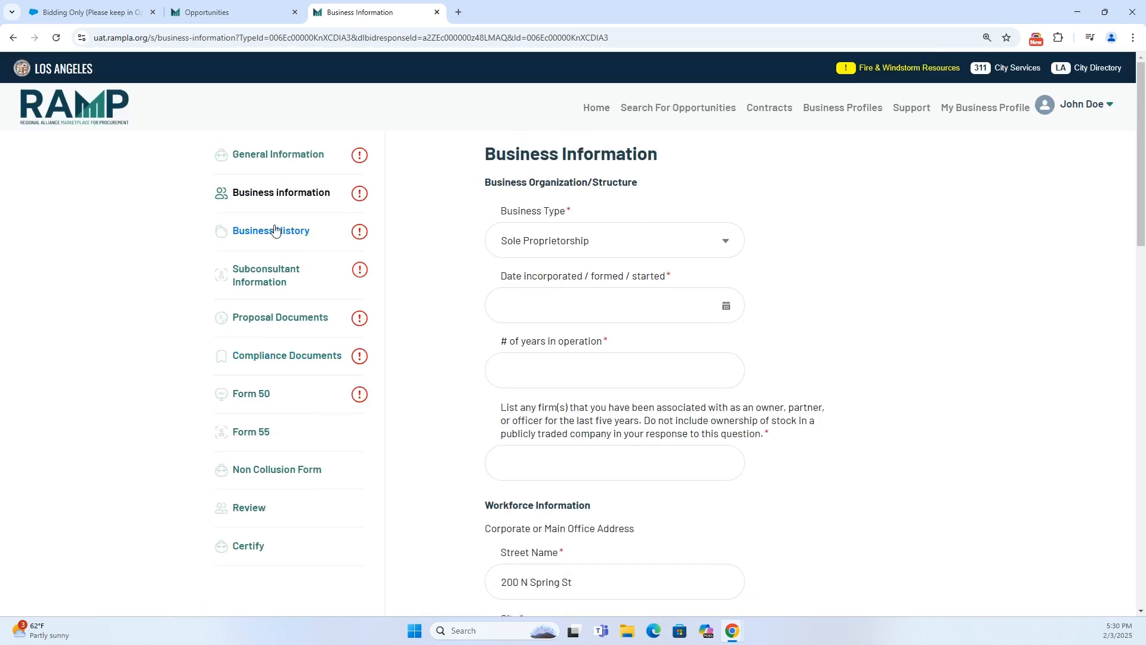
left_click(272, 230)
left_click(733, 405)
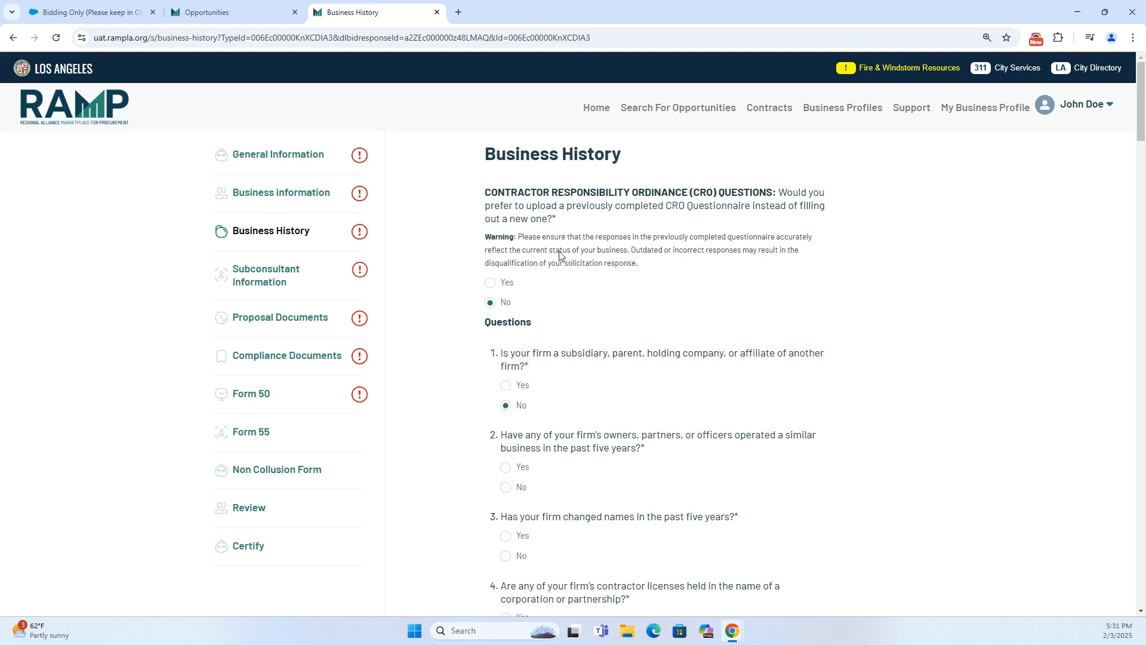
Step: Try Yes for uploading a previously completed CRO questionnaire, and return that answer to No
left_click(511, 285)
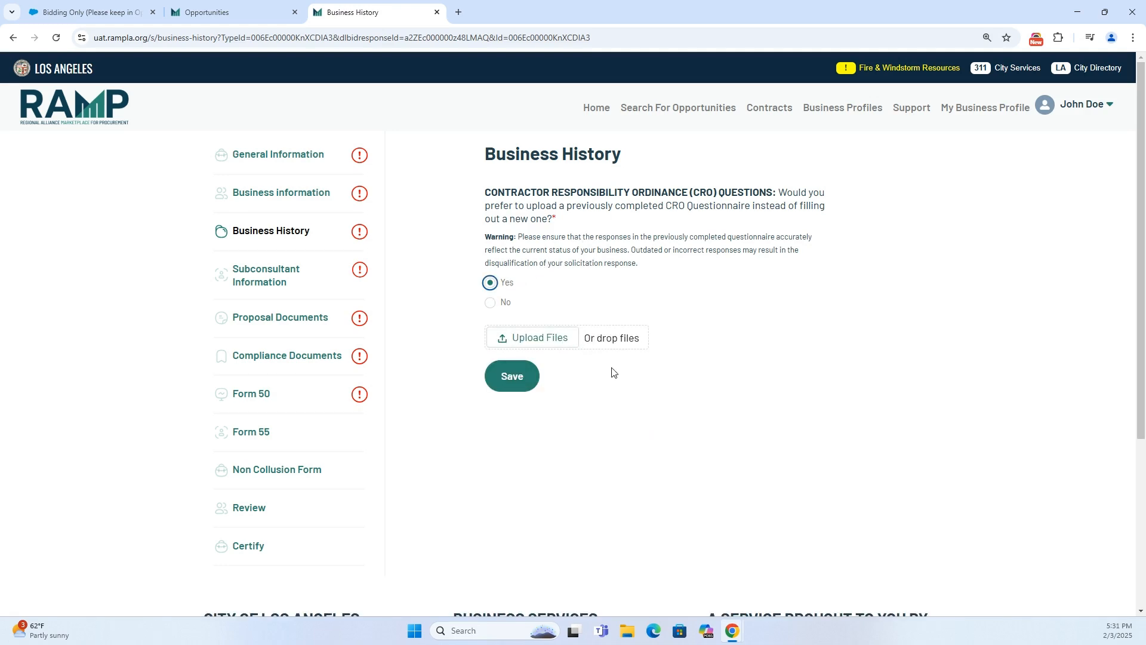
left_click(490, 303)
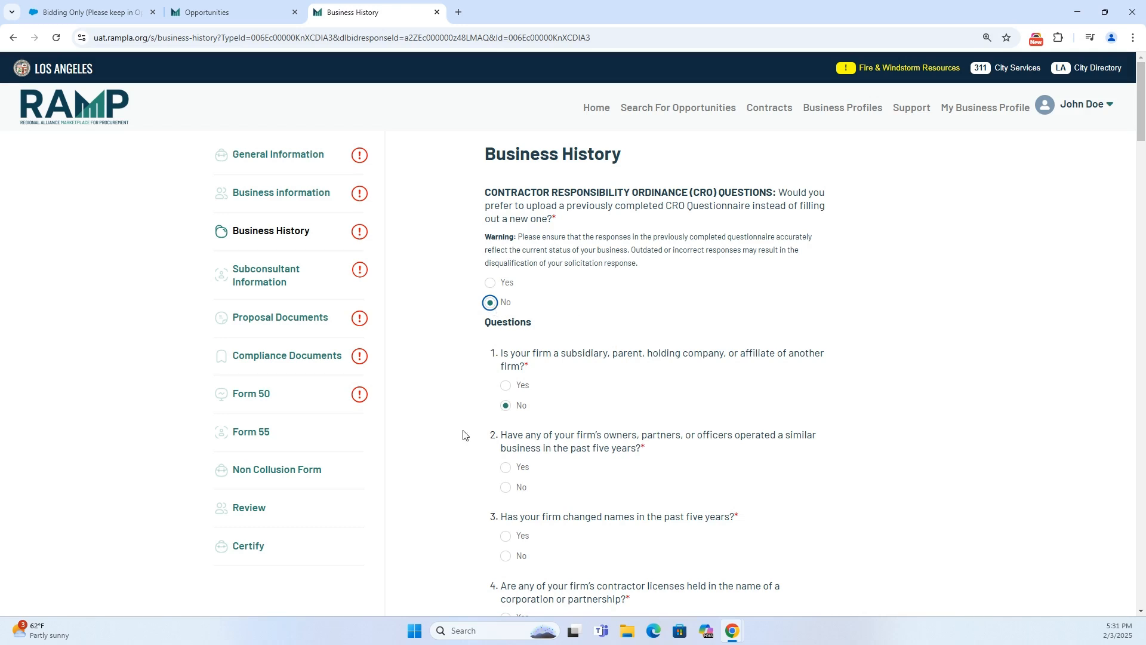
scroll(572, 431, "down", 2)
scroll(803, 398, "down", 1)
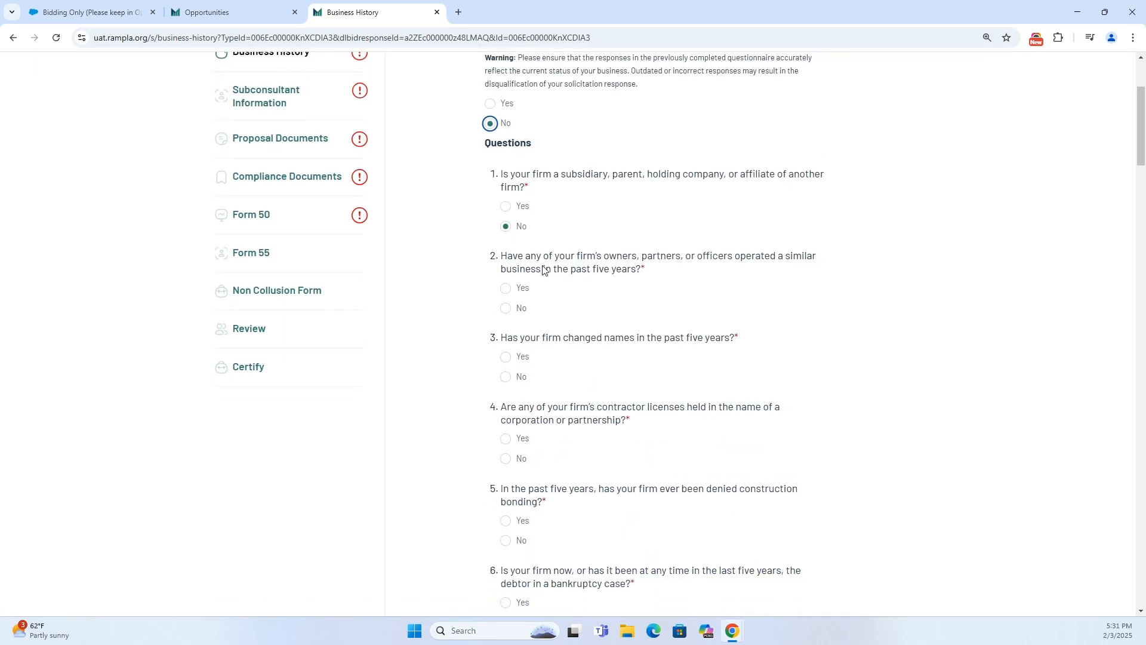
Step: Try Yes for question 1 about being a subsidiary or affiliate of another firm, and return the answer to No
left_click(505, 207)
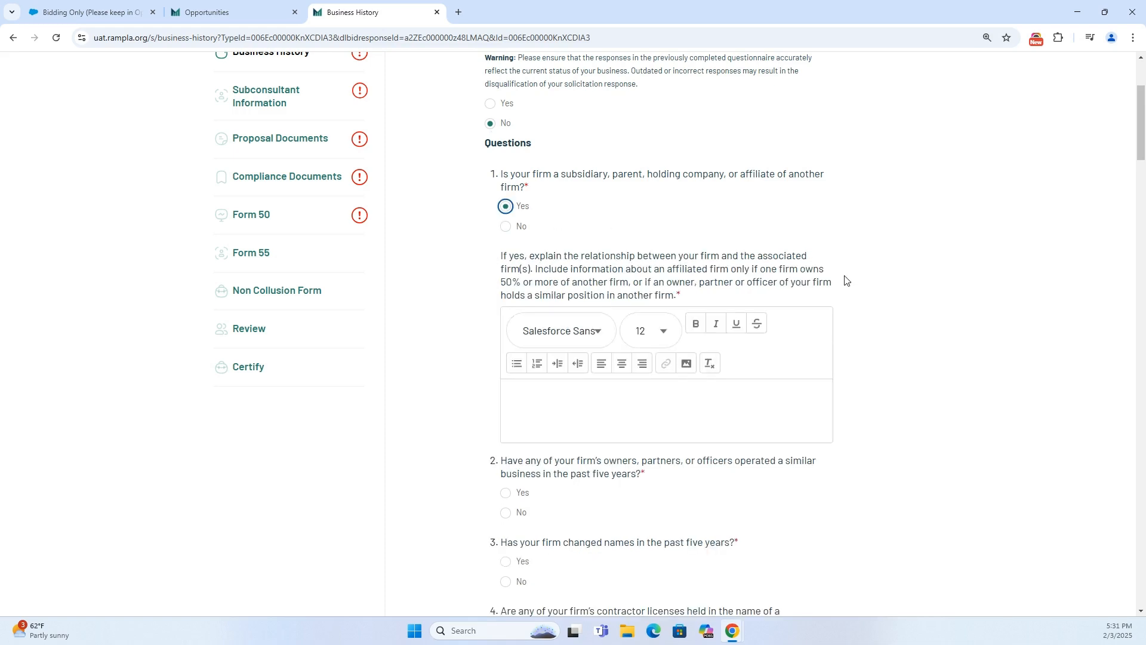
scroll(847, 292, "down", 1)
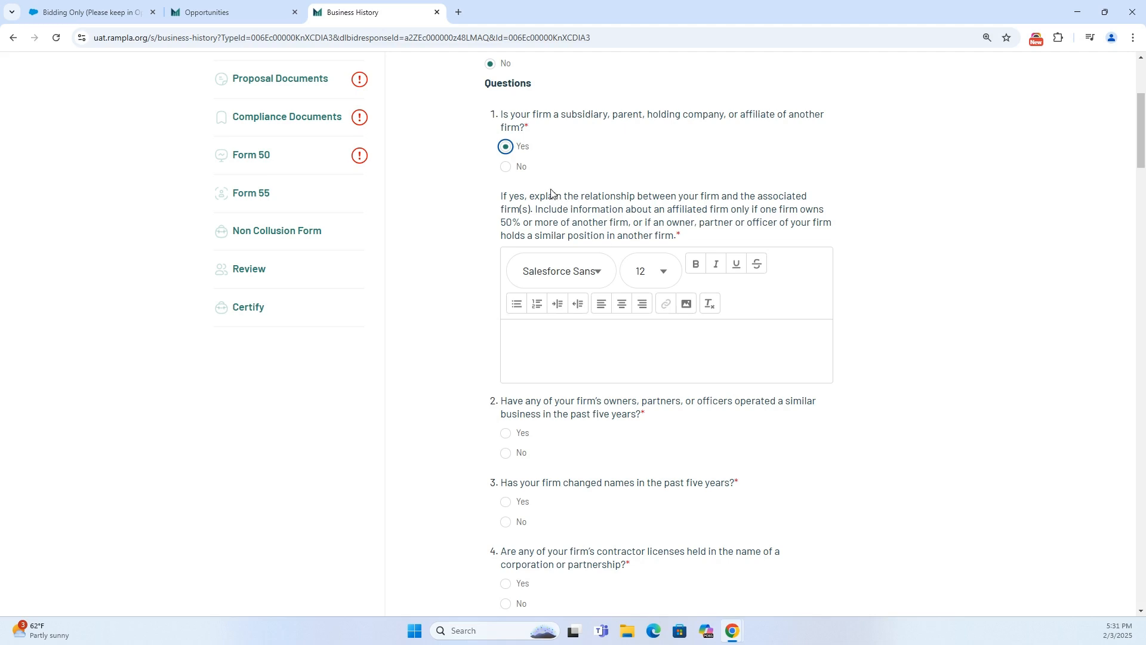
left_click(507, 170)
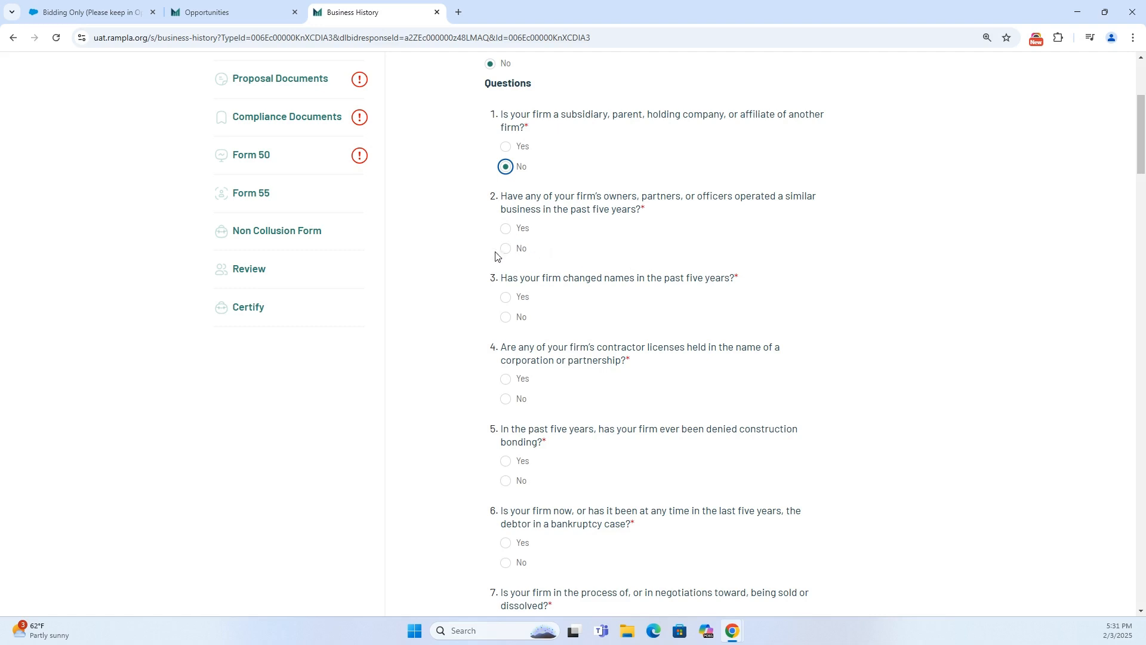
Step: Proceed to the Subconsultant Information section and look over its subconsultant, principal and participation fields
scroll(394, 291, "up", 4)
left_click(289, 275)
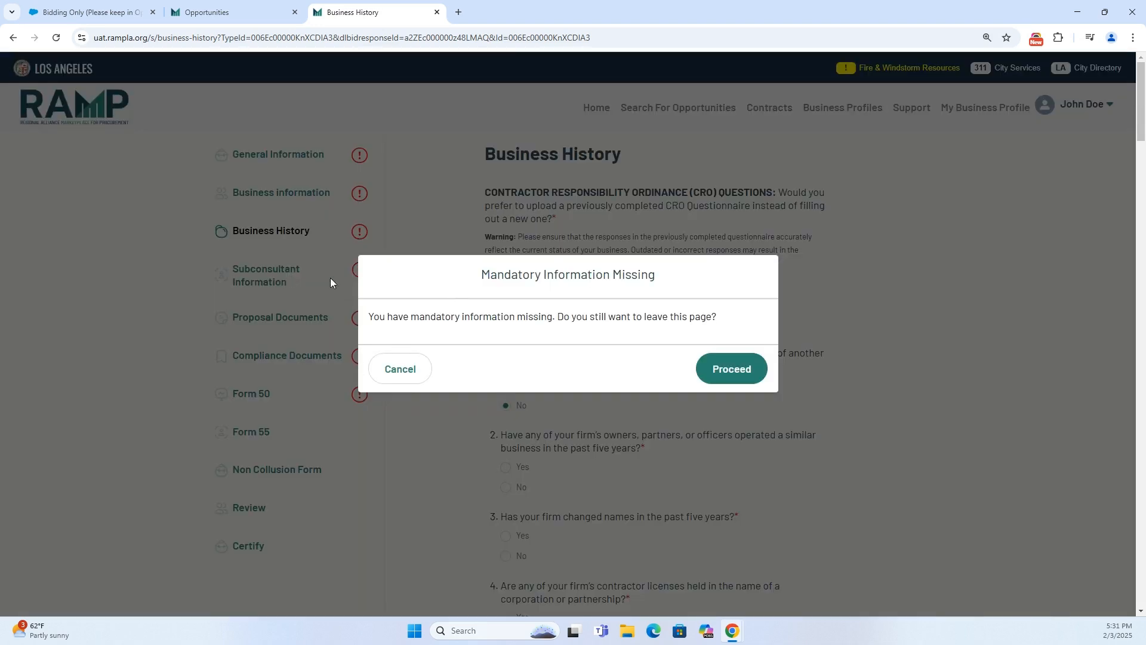
left_click(731, 368)
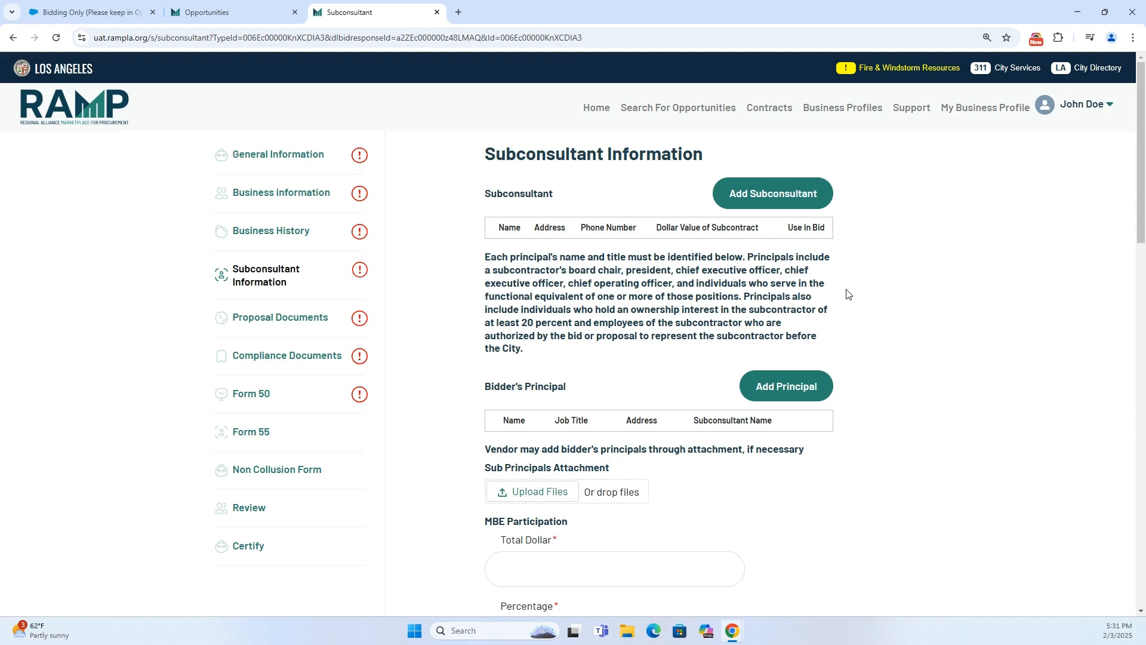
scroll(848, 294, "down", 2)
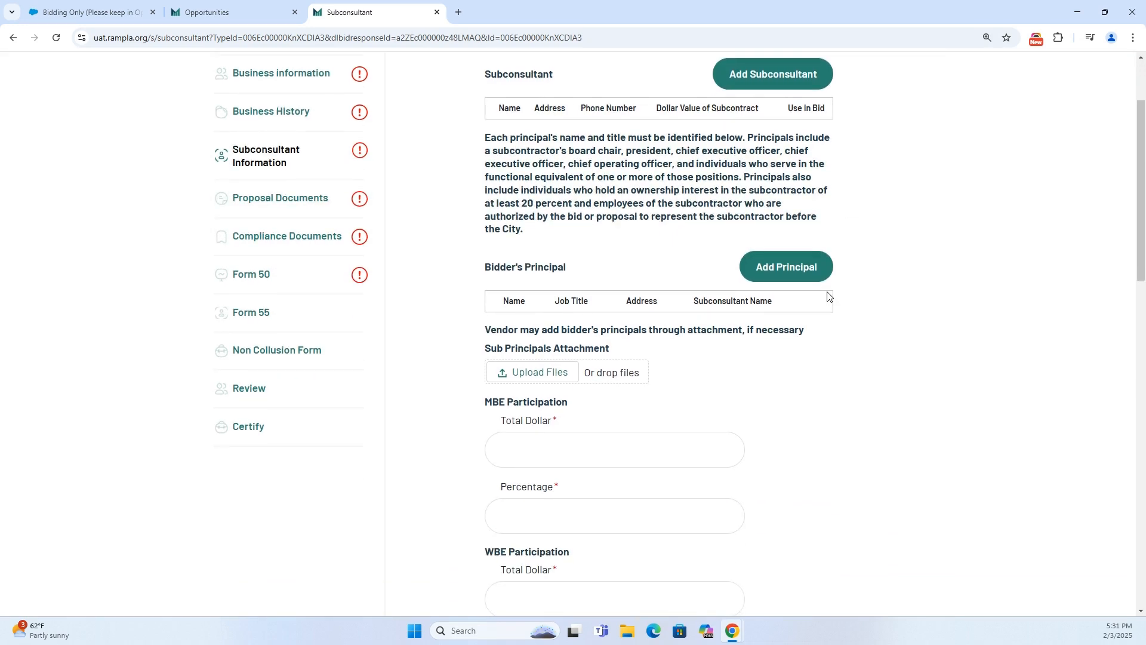
scroll(709, 367, "down", 1)
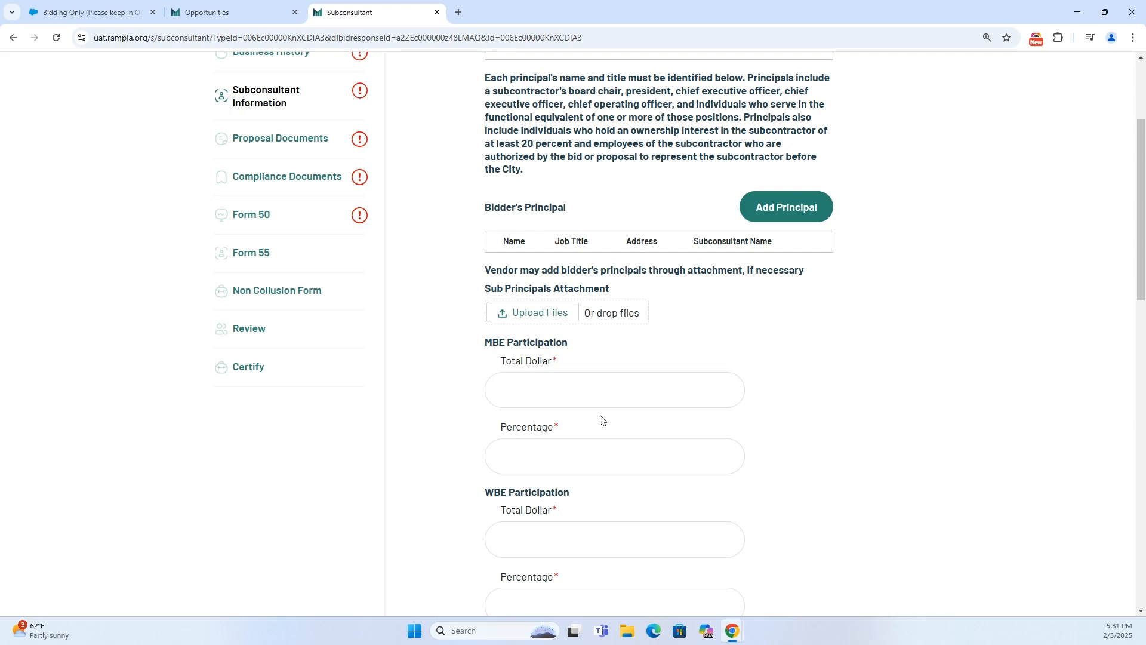
scroll(602, 418, "up", 3)
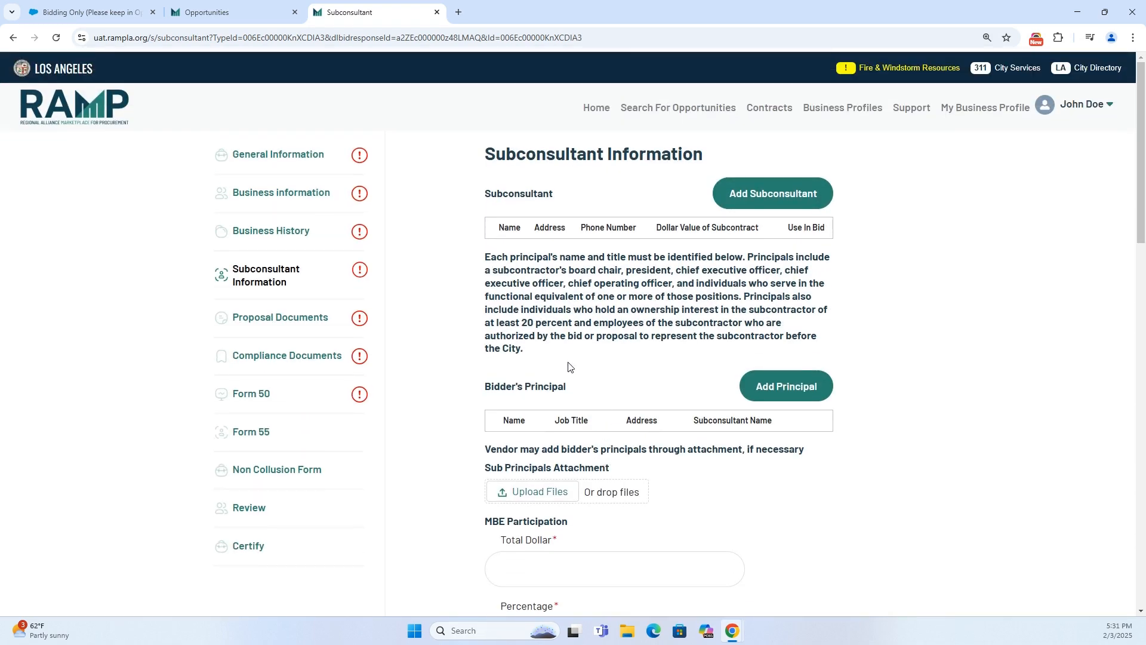
Step: Proceed to the Proposal Documents section and highlight the example submission instruction under the Other upload
left_click(315, 325)
left_click(731, 385)
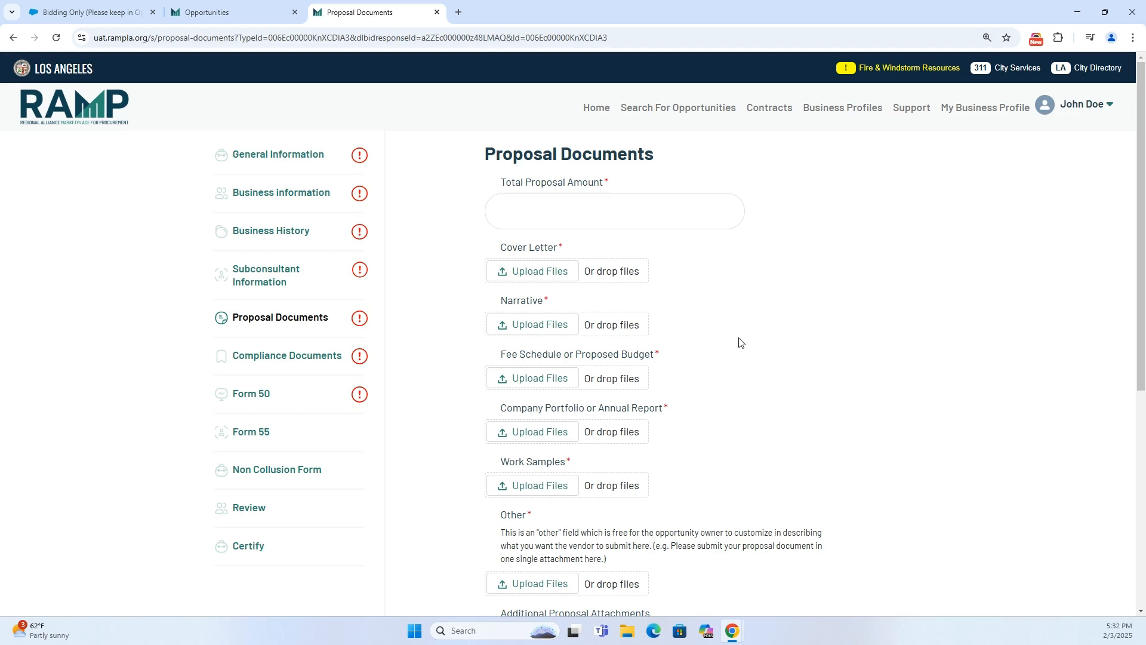
scroll(740, 345, "down", 1)
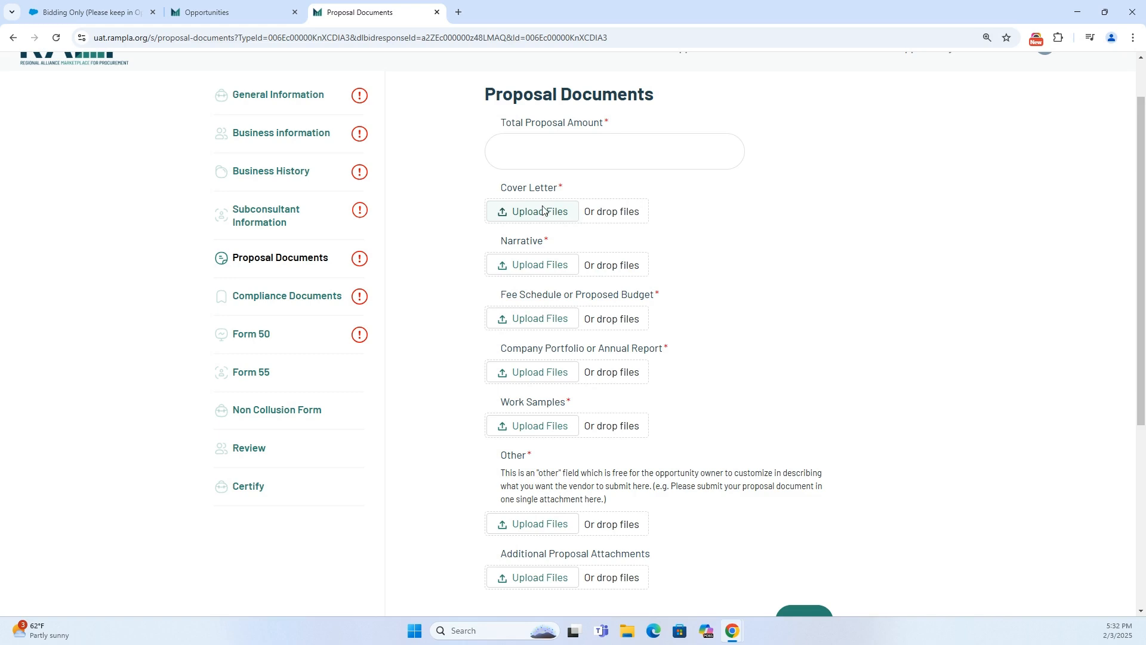
scroll(685, 422, "down", 1)
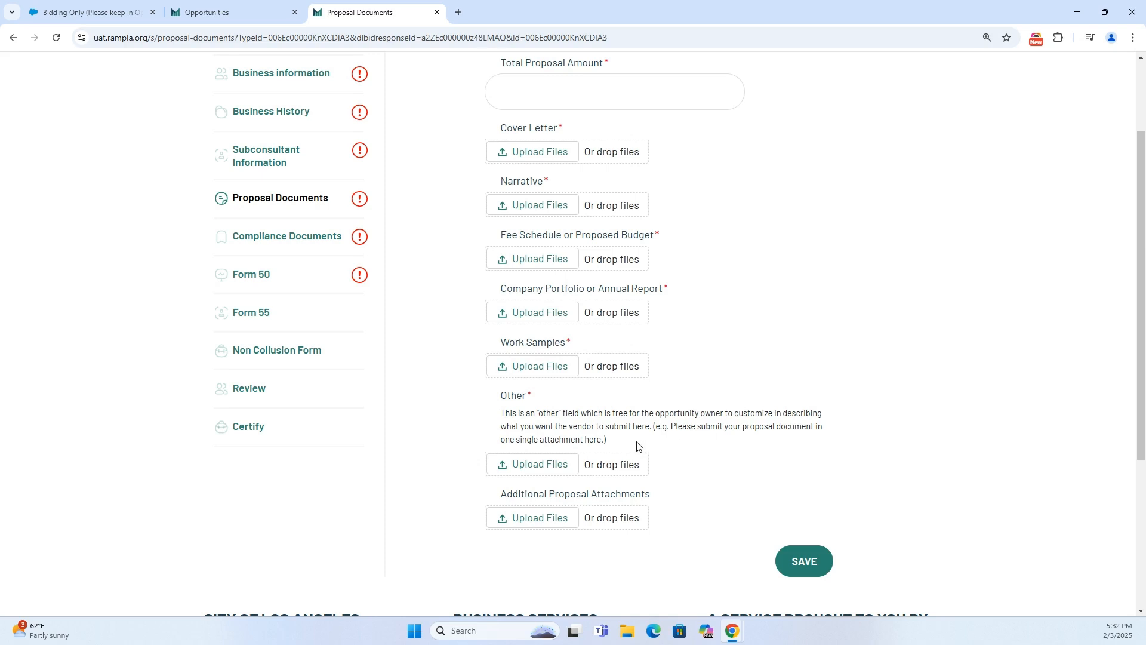
left_click_drag(500, 399, 528, 400)
left_click_drag(610, 442, 669, 436)
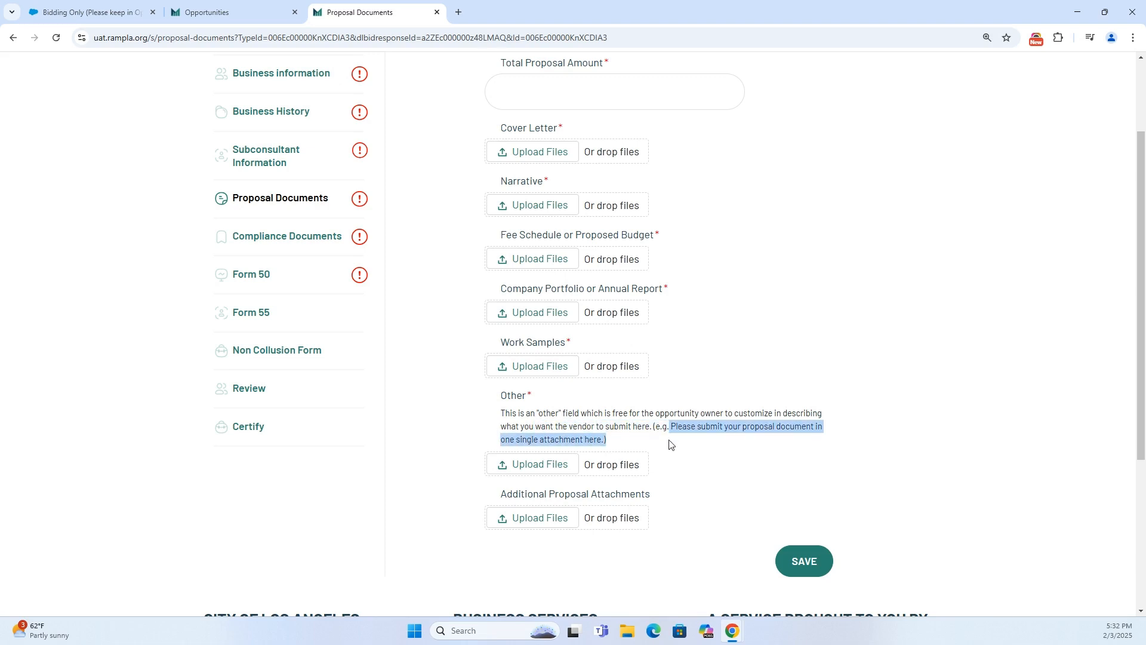
Step: Leave the Proposal Documents section with its mandatory fields empty and proceed to the Compliance Documents section
left_click(669, 444)
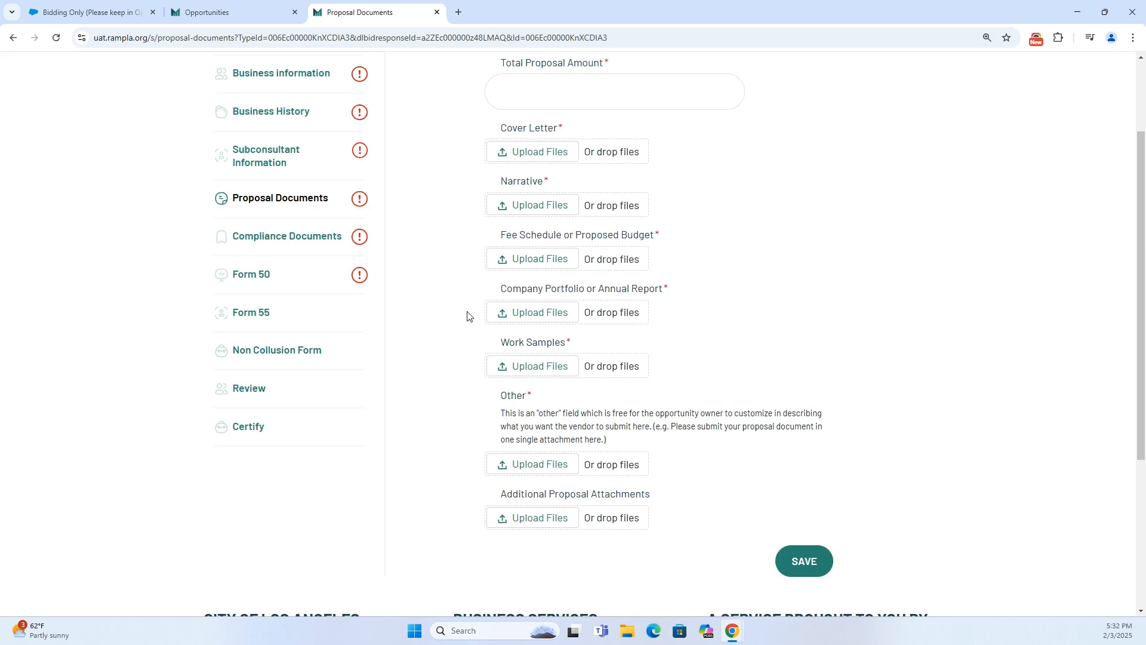
left_click(309, 240)
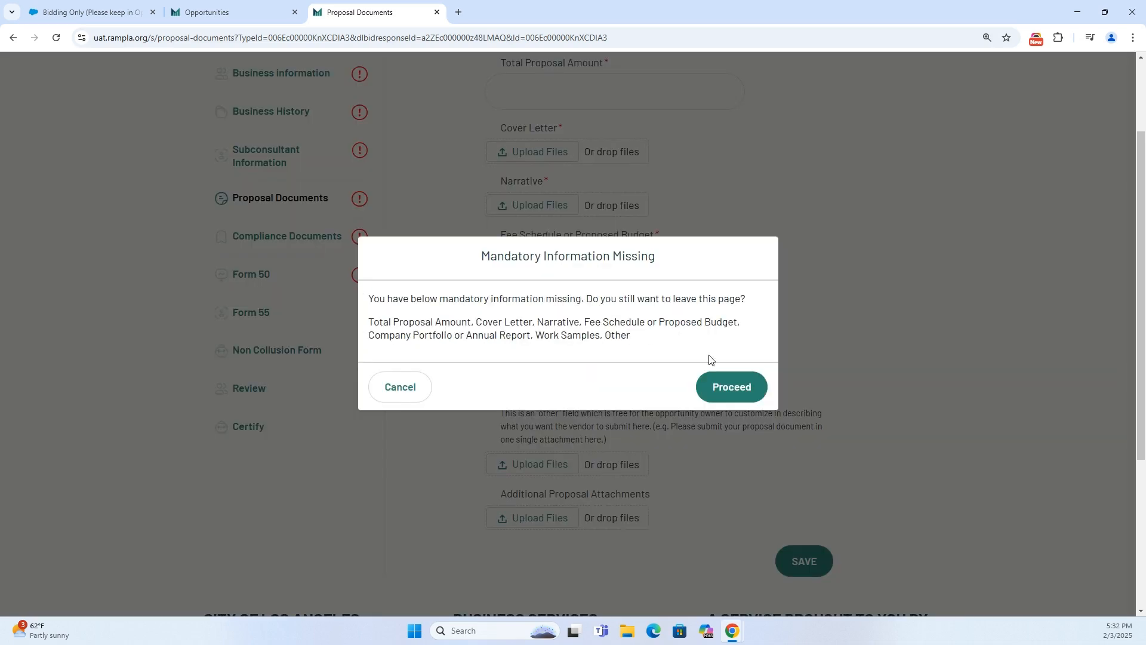
left_click(742, 384)
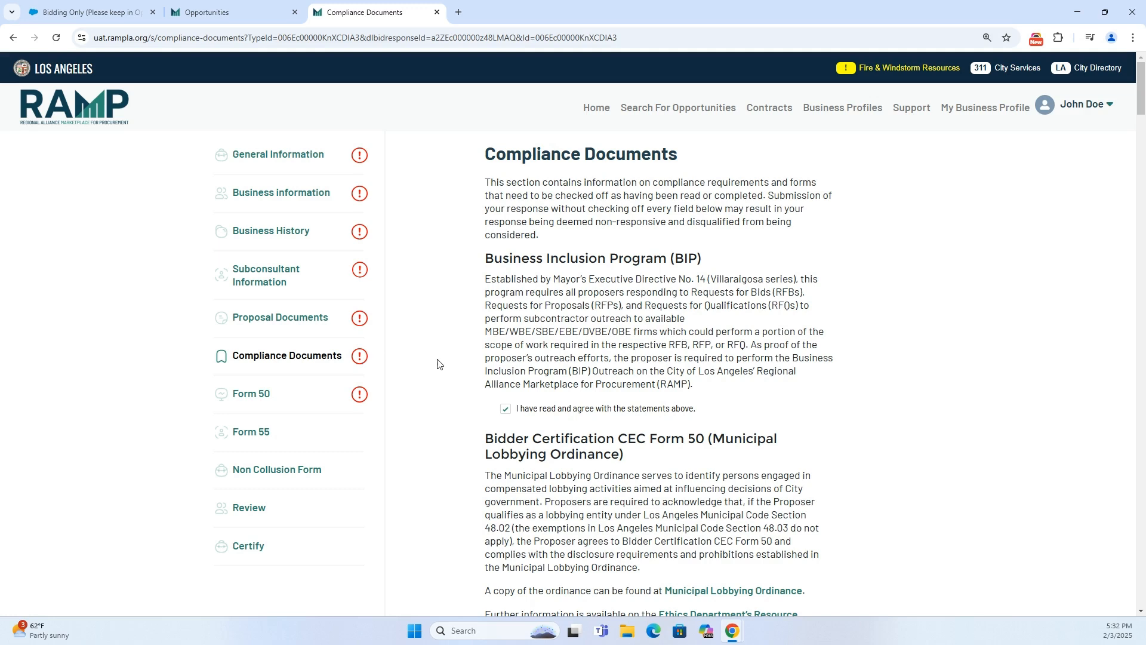
Step: Highlight the Business Inclusion Program (BIP) requirement text and the agreement statement beneath it, then clear the highlighting
left_click_drag(482, 266, 702, 391)
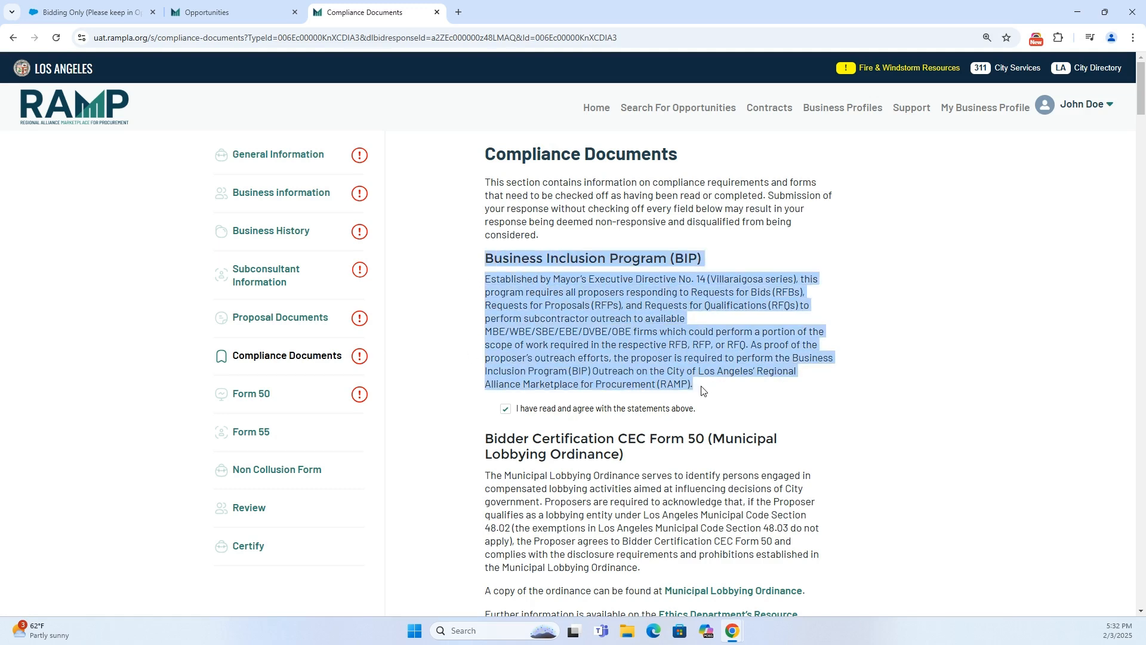
left_click(701, 391)
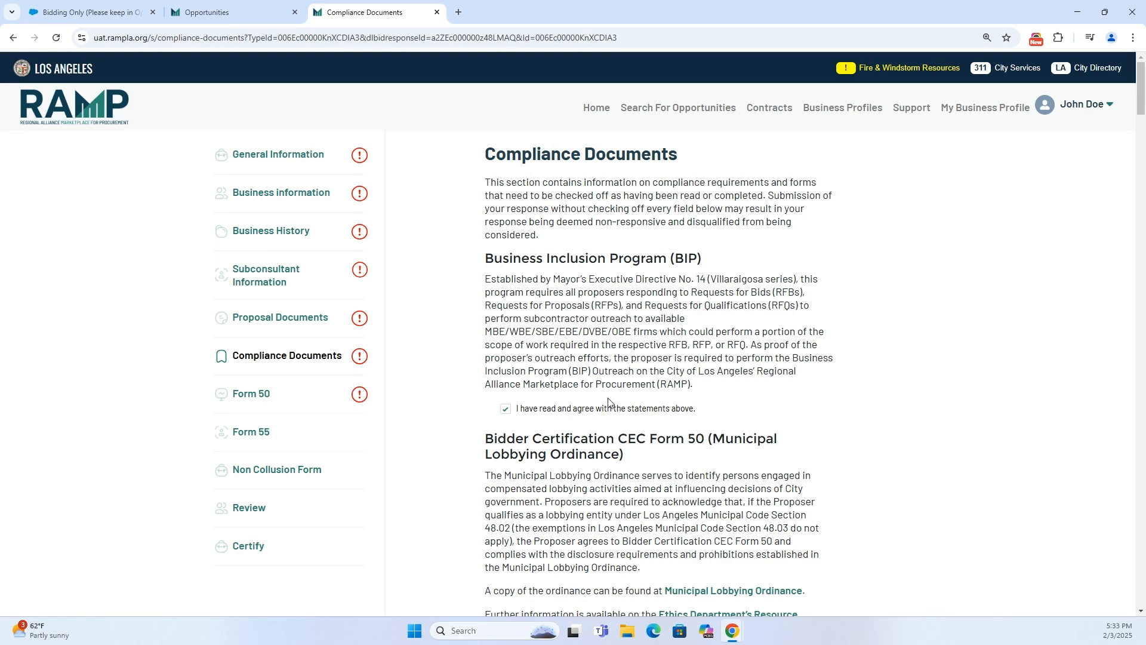
scroll(623, 401, "down", 1)
left_click_drag(517, 350, 695, 356)
left_click(718, 367)
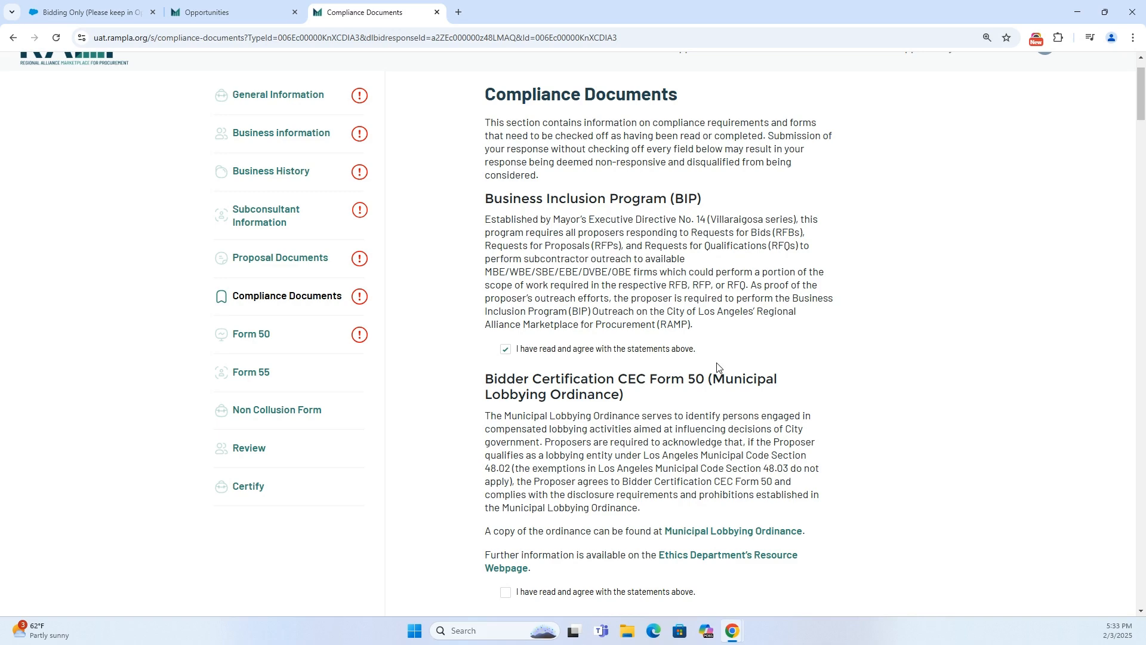
Step: Declare exemption under the Living Wage Ordinance statements and look through the exemption types without picking one
scroll(717, 367, "down", 15)
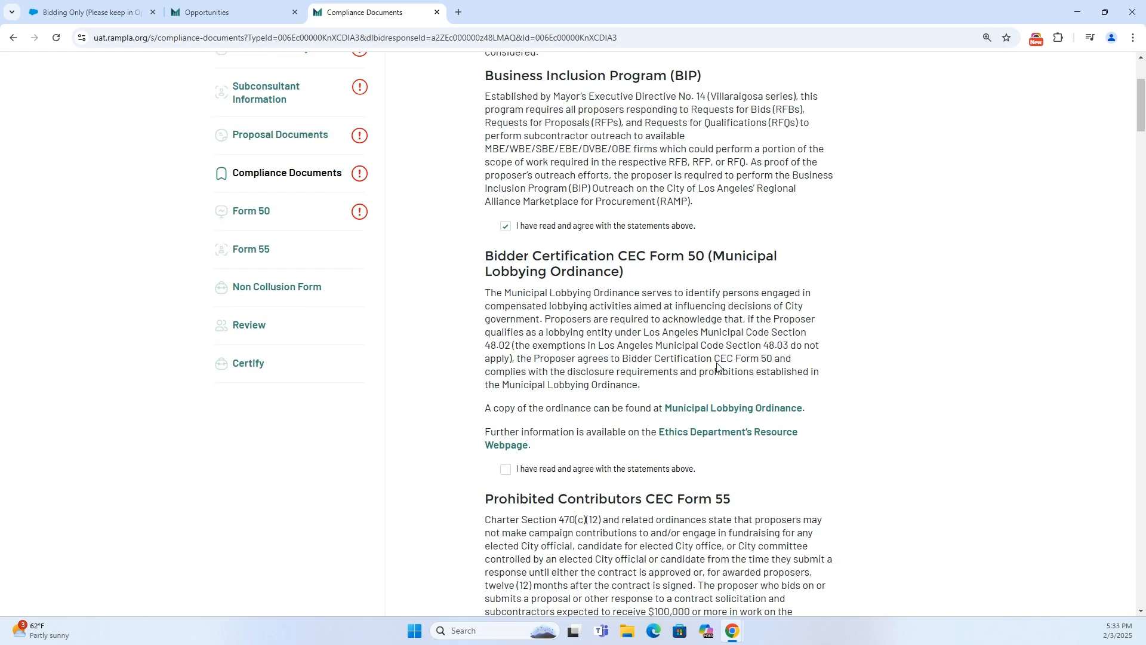
scroll(717, 367, "down", 16)
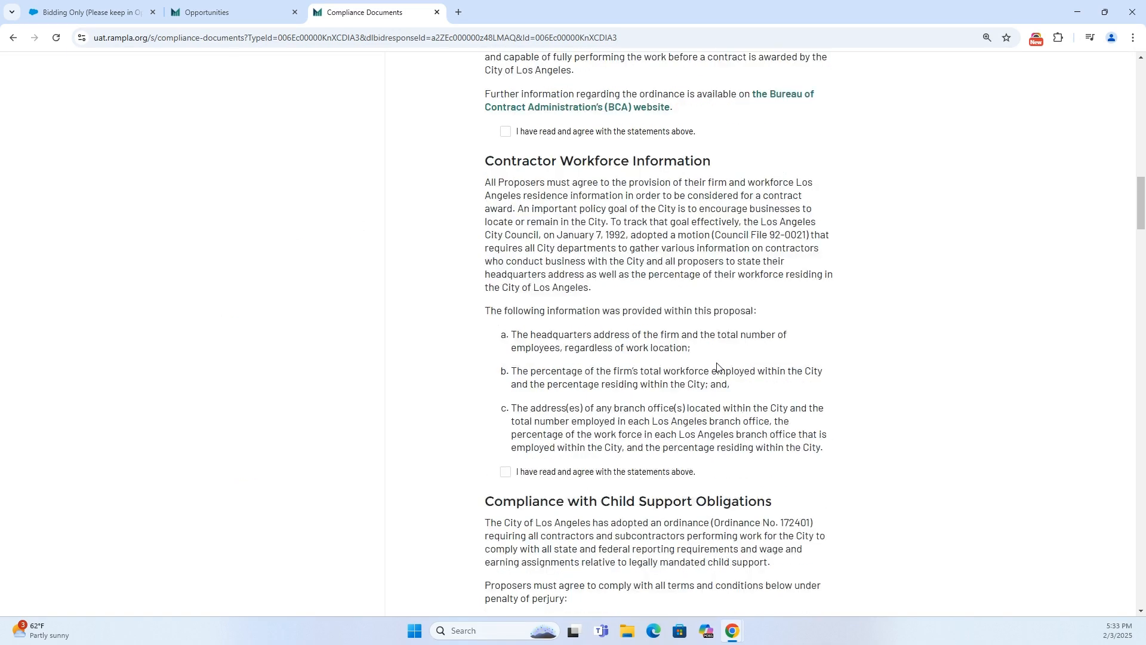
scroll(717, 367, "down", 9)
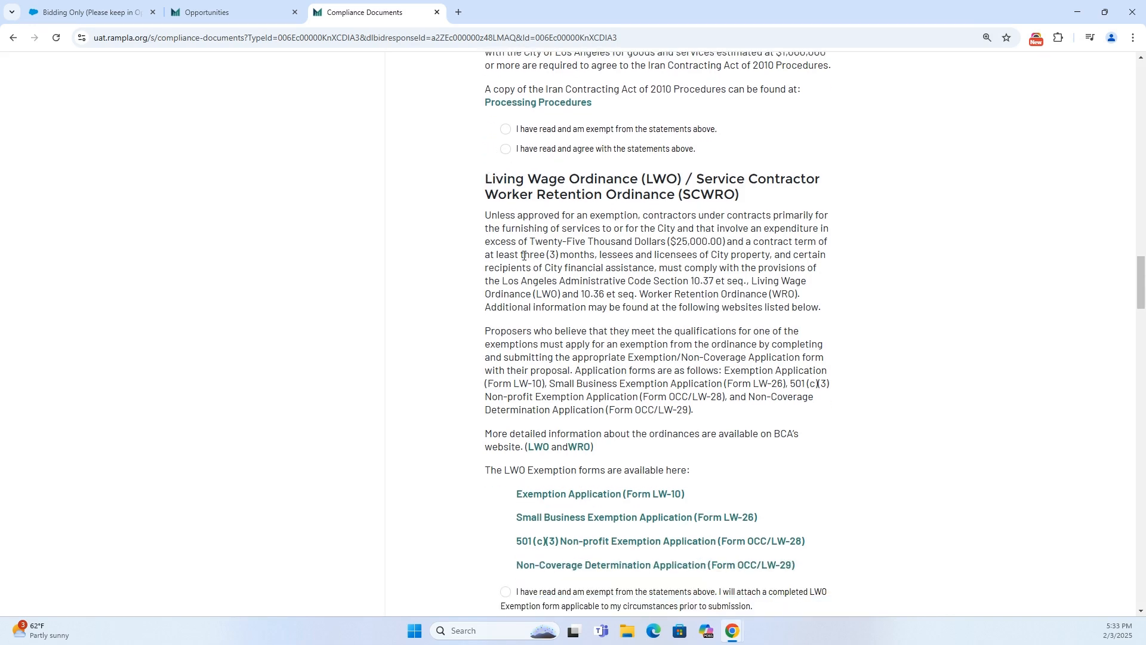
scroll(540, 342, "down", 2)
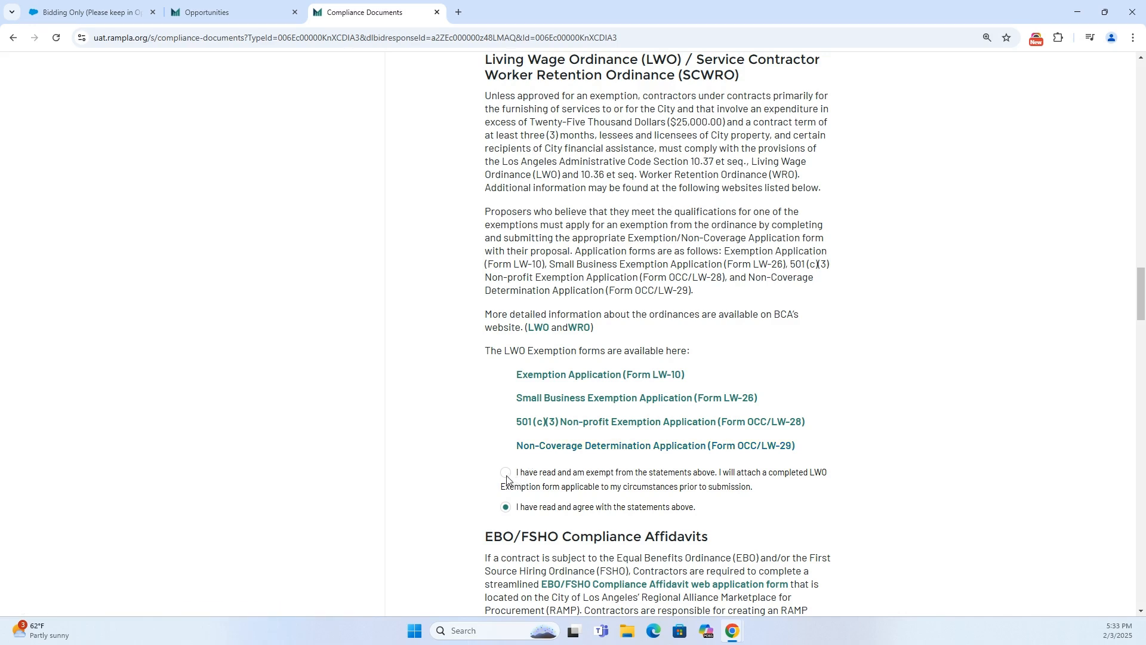
left_click(506, 472)
scroll(543, 573, "down", 1)
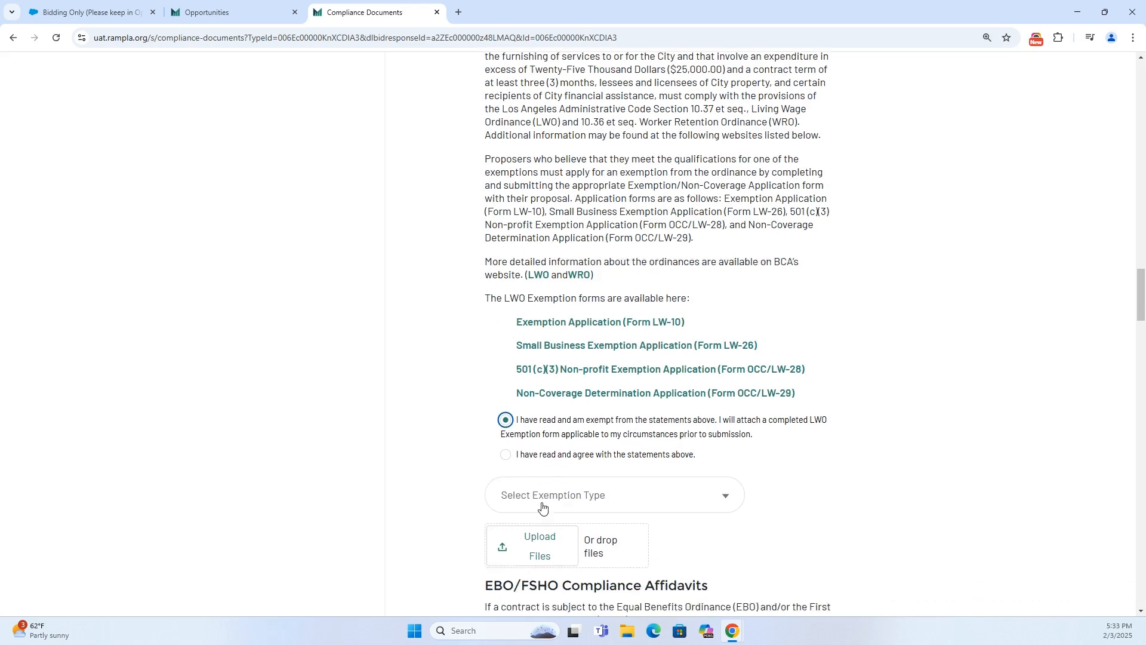
left_click(547, 501)
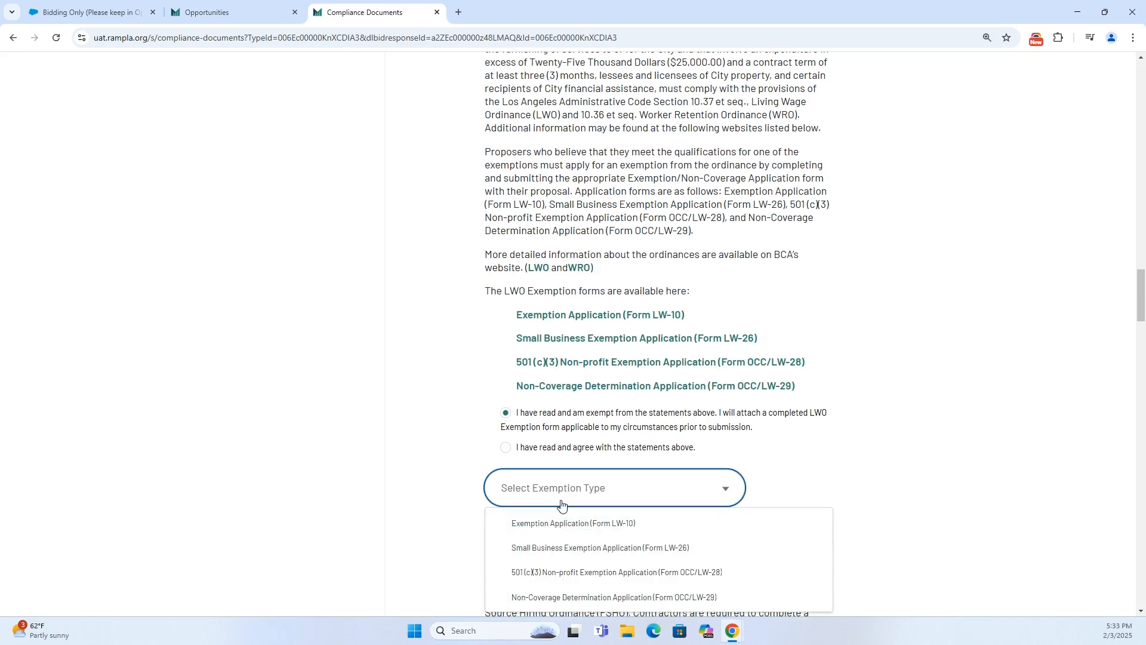
left_click(549, 507)
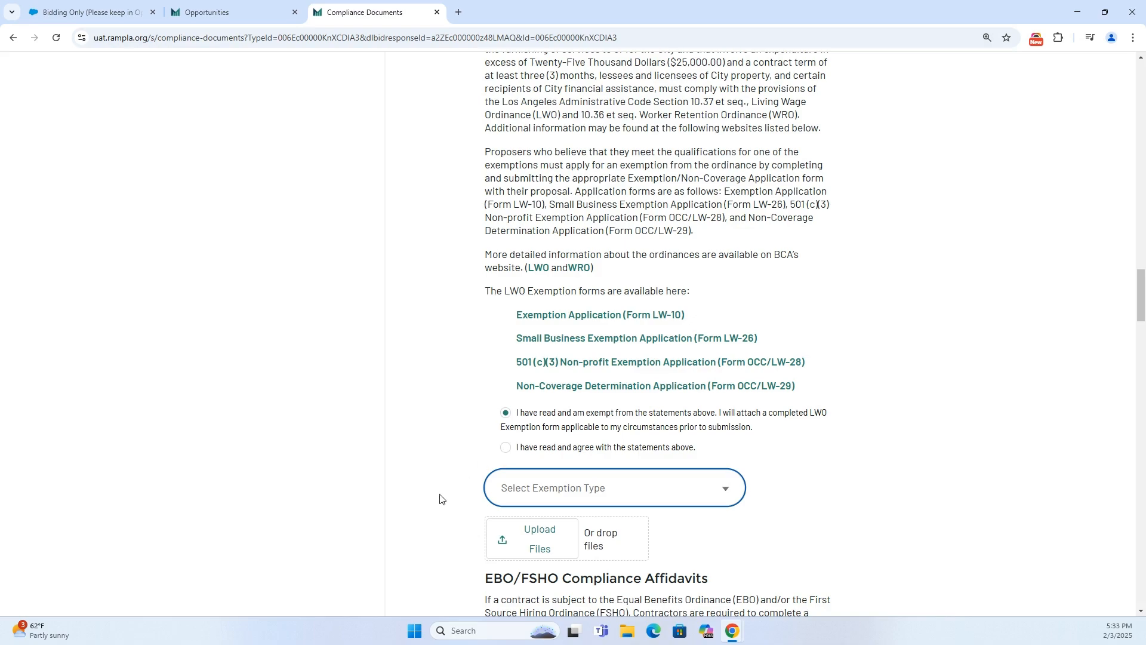
Step: Highlight the Contractor Responsibility Ordinance pledge's statement about attaching or submitting the completed forms, and mark it as acknowledged
scroll(444, 496, "down", 10)
scroll(440, 503, "down", 12)
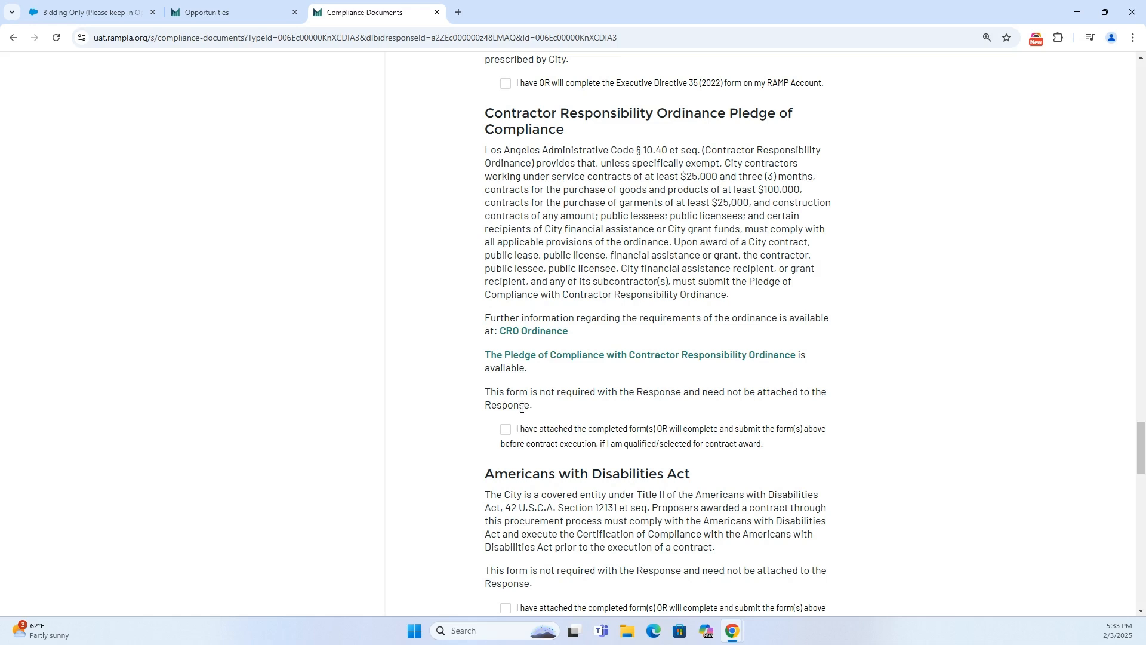
left_click_drag(525, 429, 793, 456)
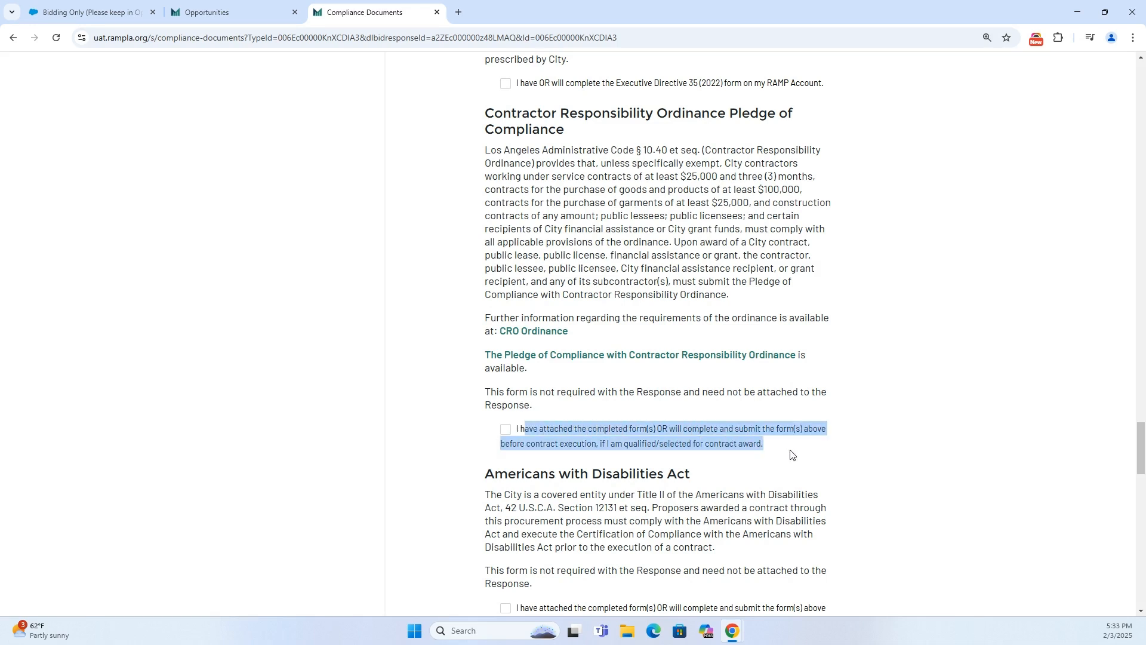
left_click(790, 455)
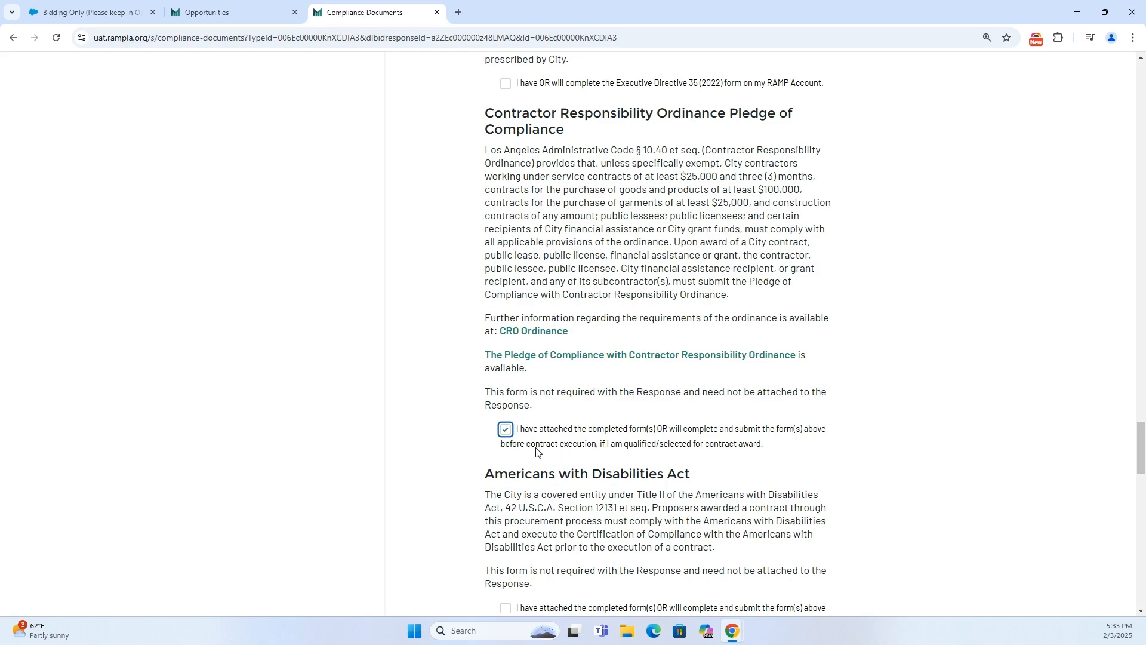
Step: Save the Compliance Documents section below the Additional Compliance Attachments upload and proceed to Form 50
scroll(447, 443, "down", 2)
scroll(447, 443, "down", 18)
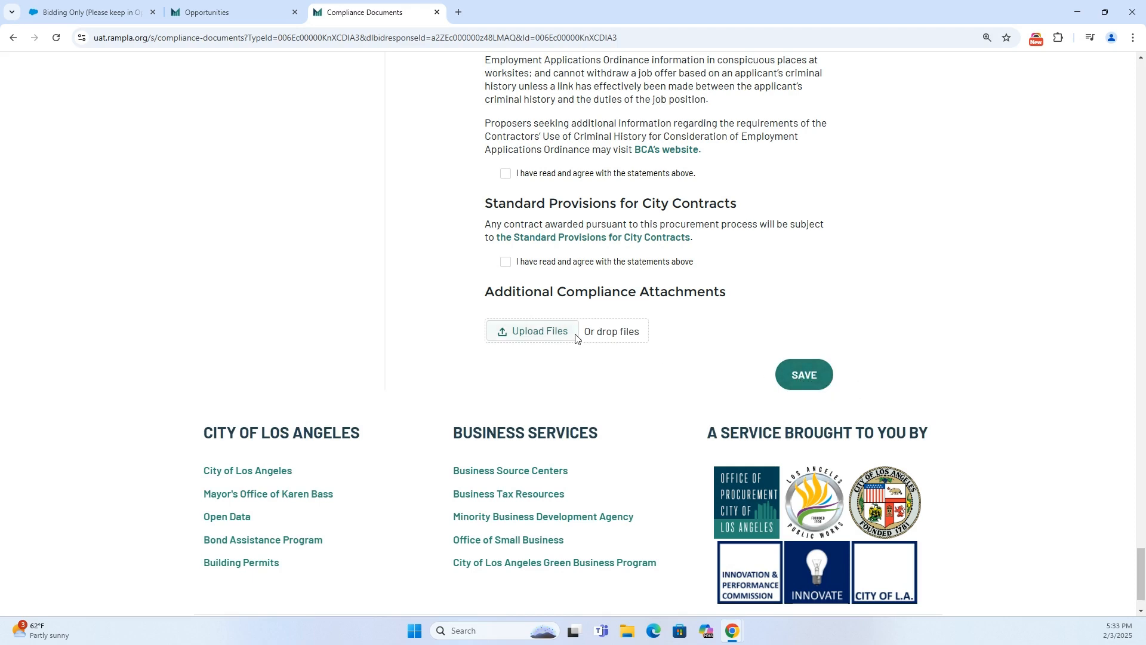
left_click(795, 365)
left_click(757, 425)
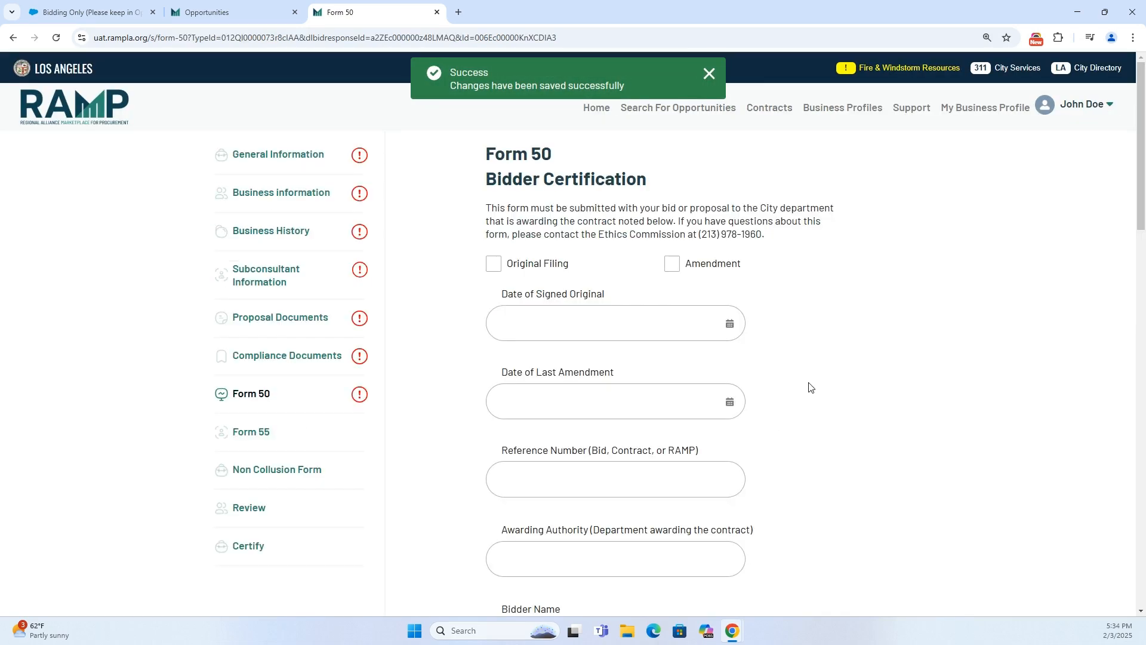
Step: Look over Form 50 from the filing type and bidder details down to the certification's name, signature, title and date fields
scroll(818, 377, "down", 1)
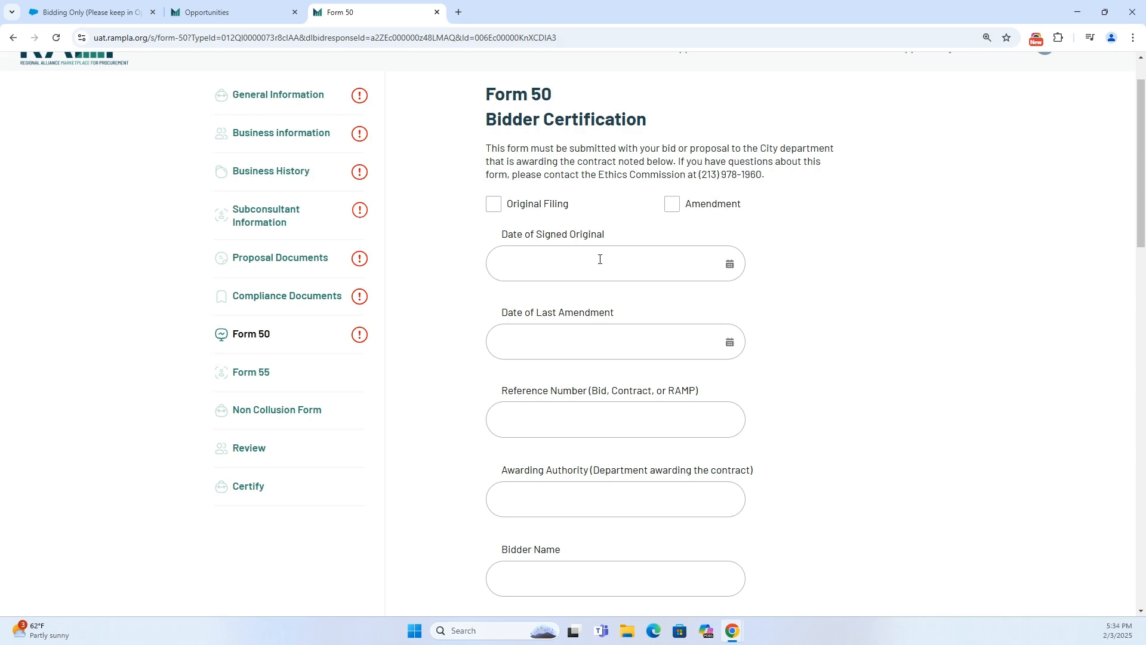
scroll(609, 316, "down", 7)
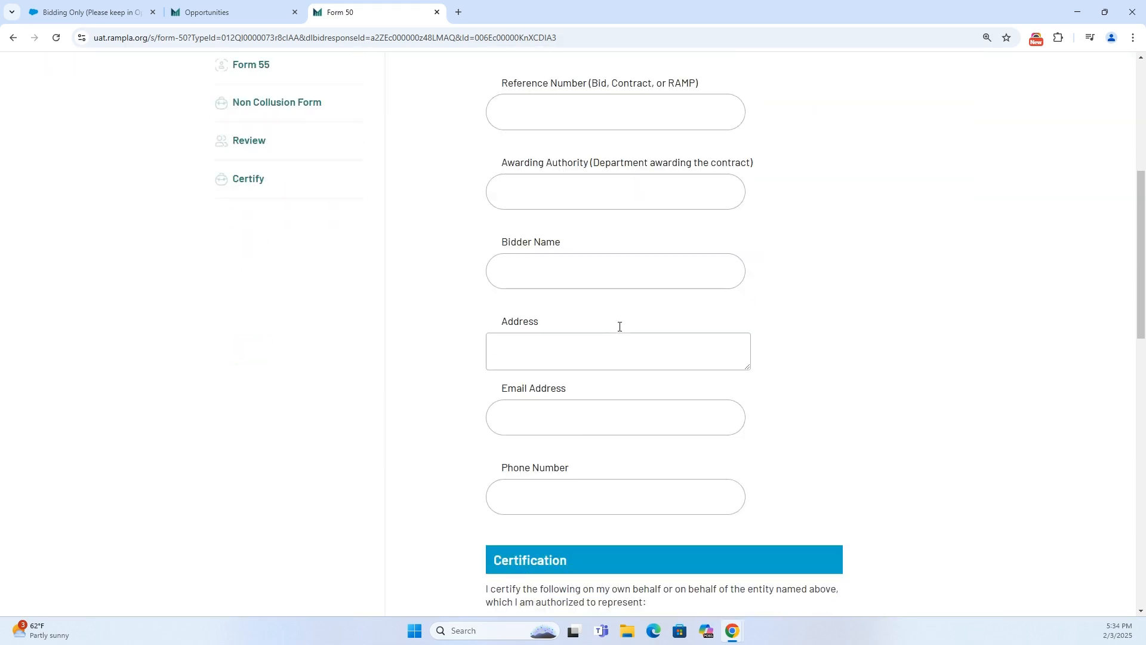
scroll(621, 334, "down", 10)
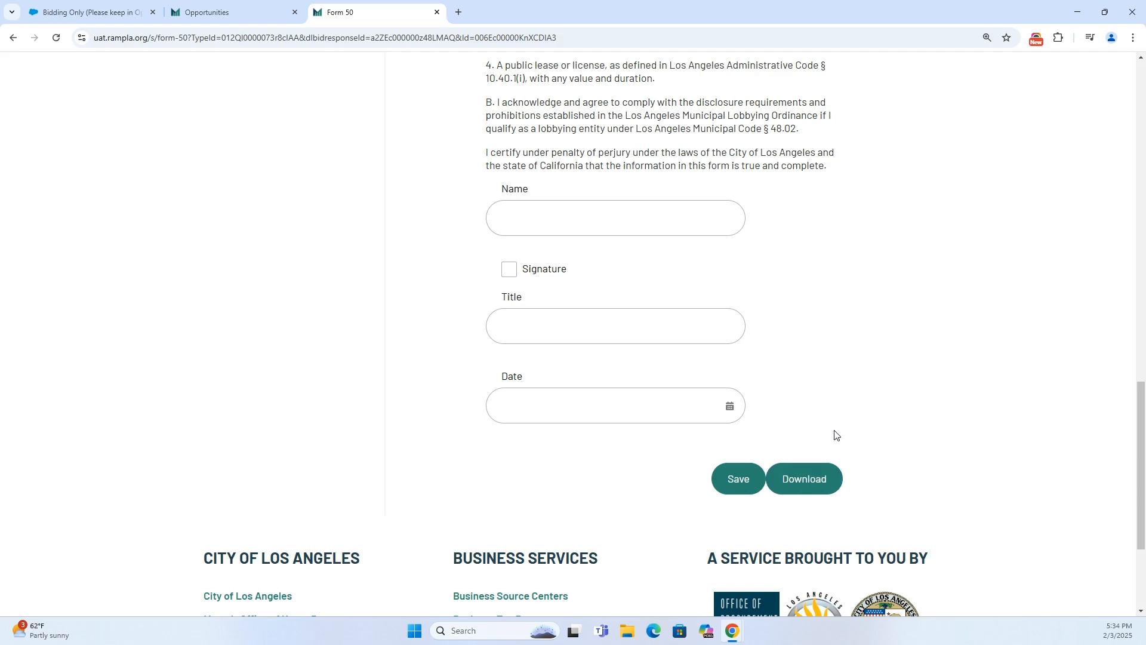
scroll(833, 433, "up", 15)
scroll(834, 433, "up", 3)
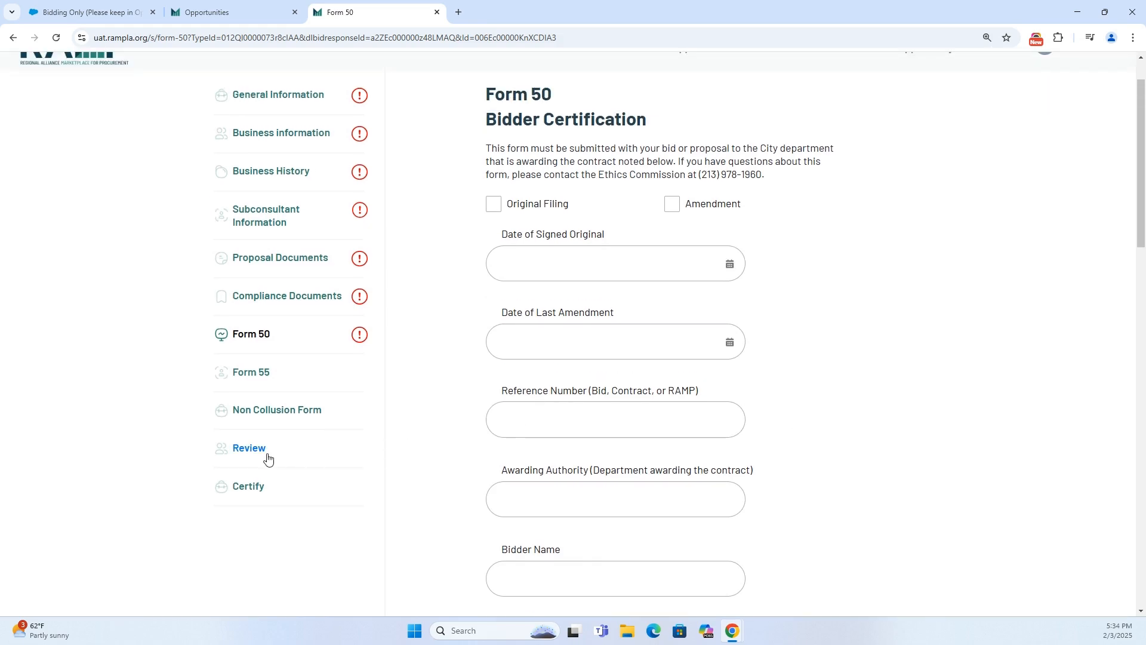
Step: Proceed to the Review section, expand General Information and Business Information to look over their entries, and collapse both
left_click(267, 456)
left_click(731, 393)
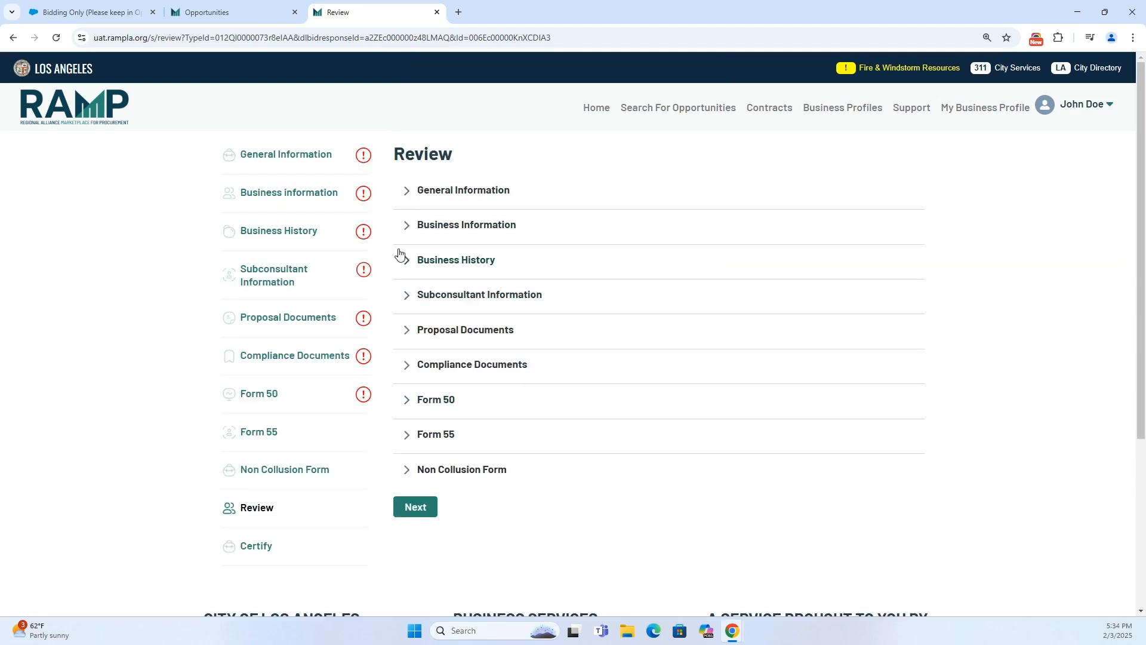
left_click(447, 202)
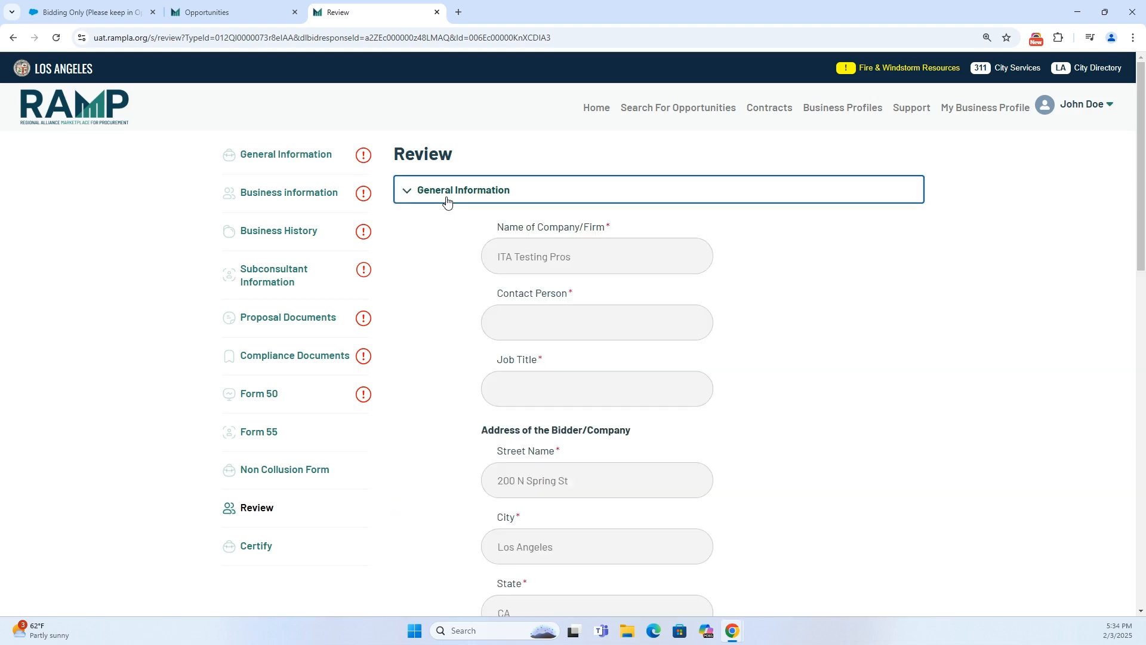
scroll(478, 279, "down", 10)
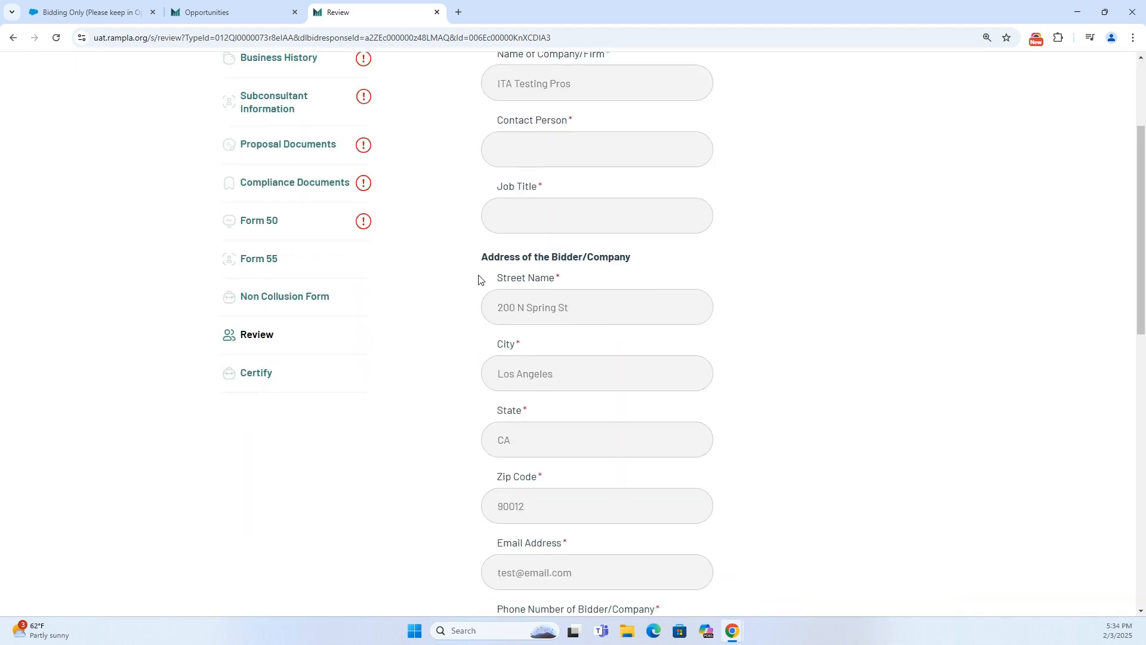
left_click(481, 322)
scroll(472, 322, "down", 5)
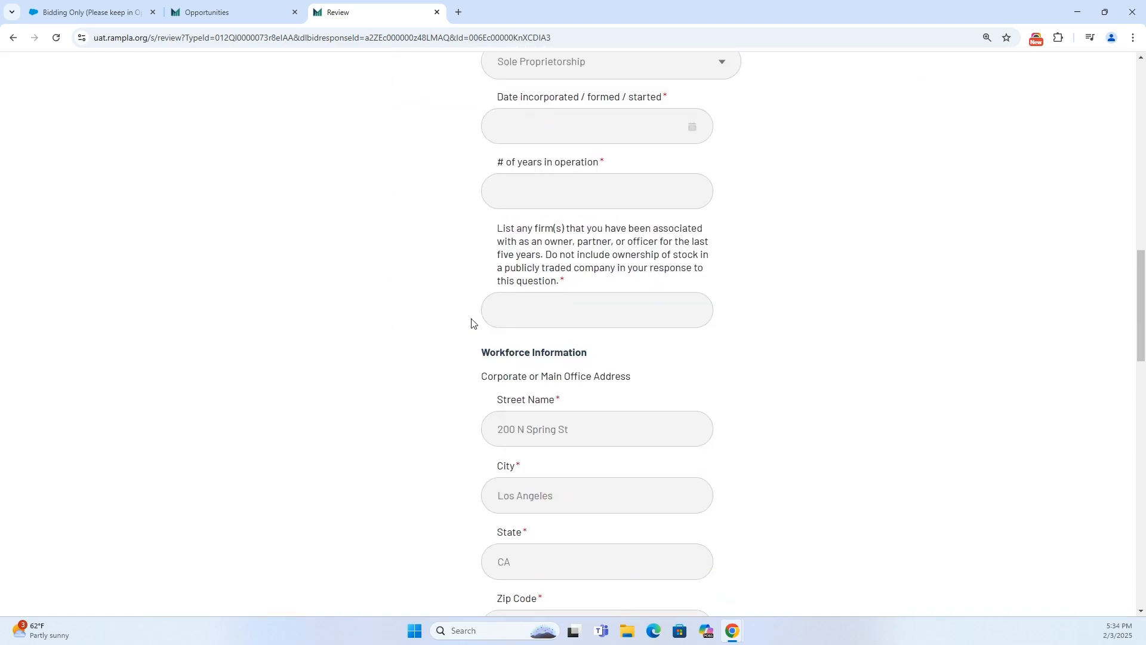
scroll(472, 323, "up", 6)
left_click(470, 322)
scroll(469, 319, "up", 10)
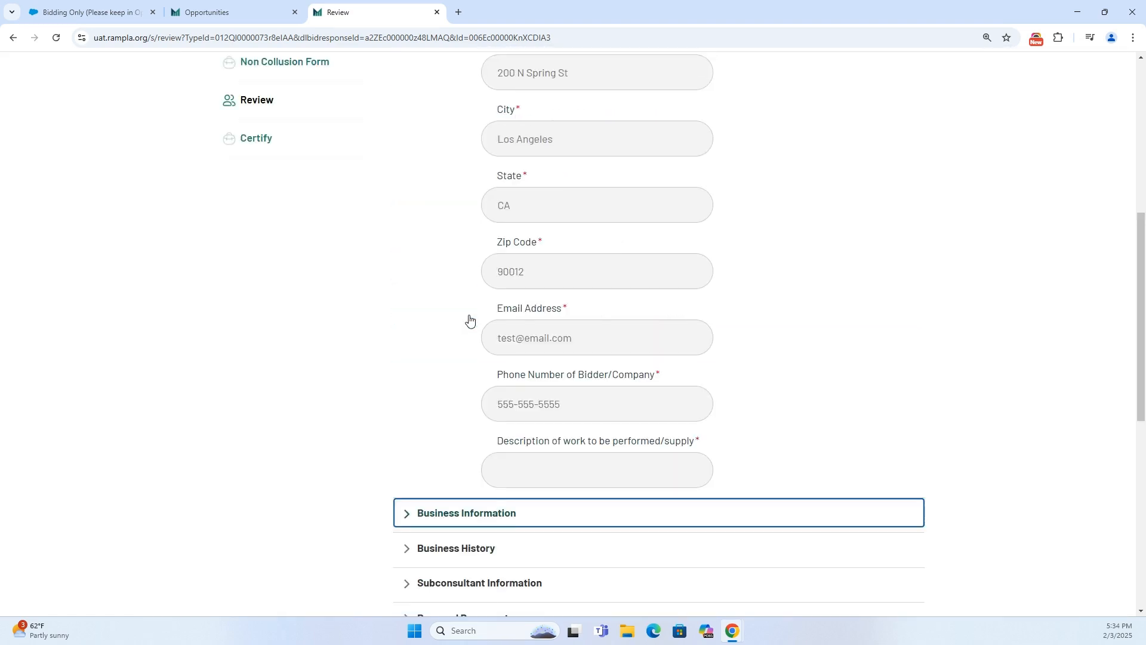
left_click(451, 190)
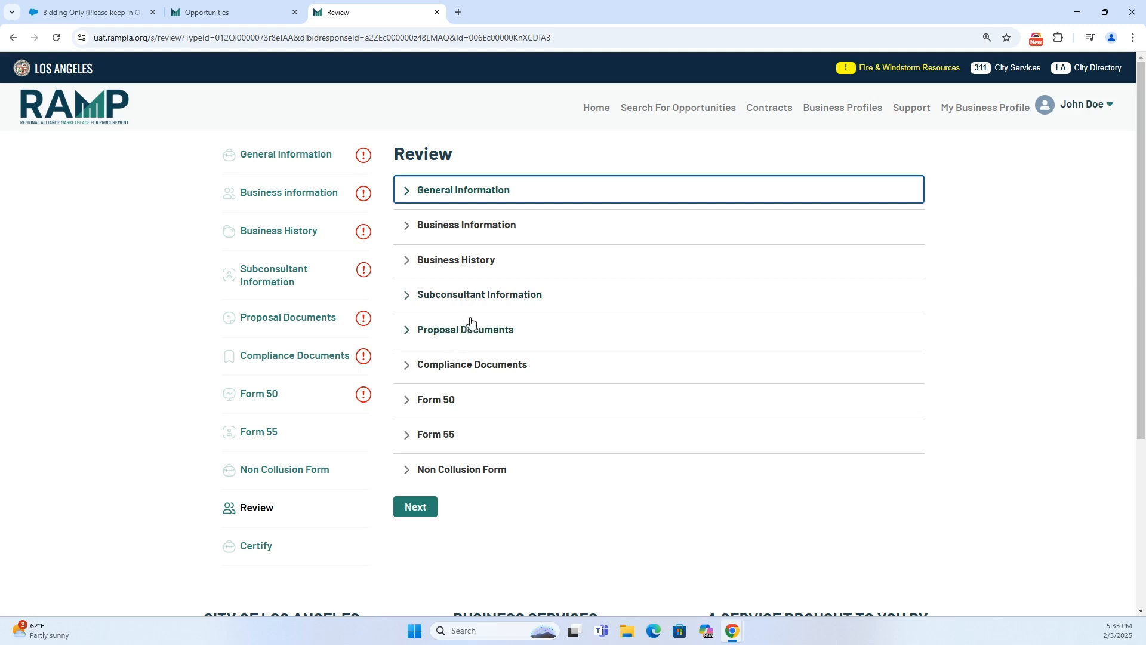
Step: Continue to the Certify section, try to submit the response, and choose to go back to the response
left_click(425, 506)
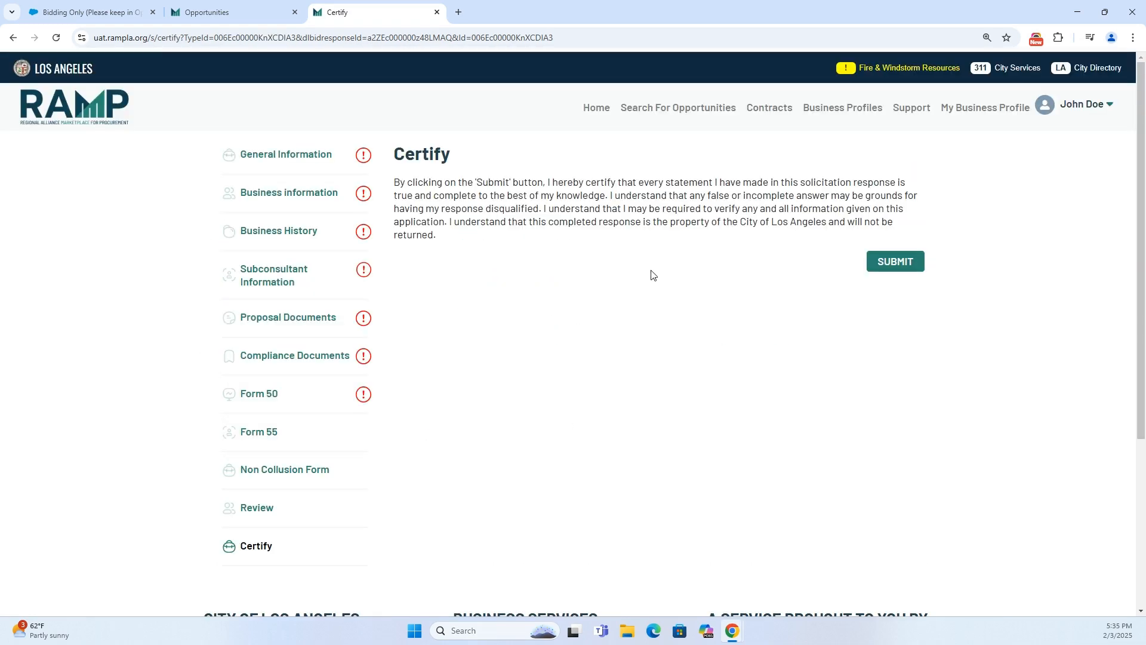
left_click(902, 266)
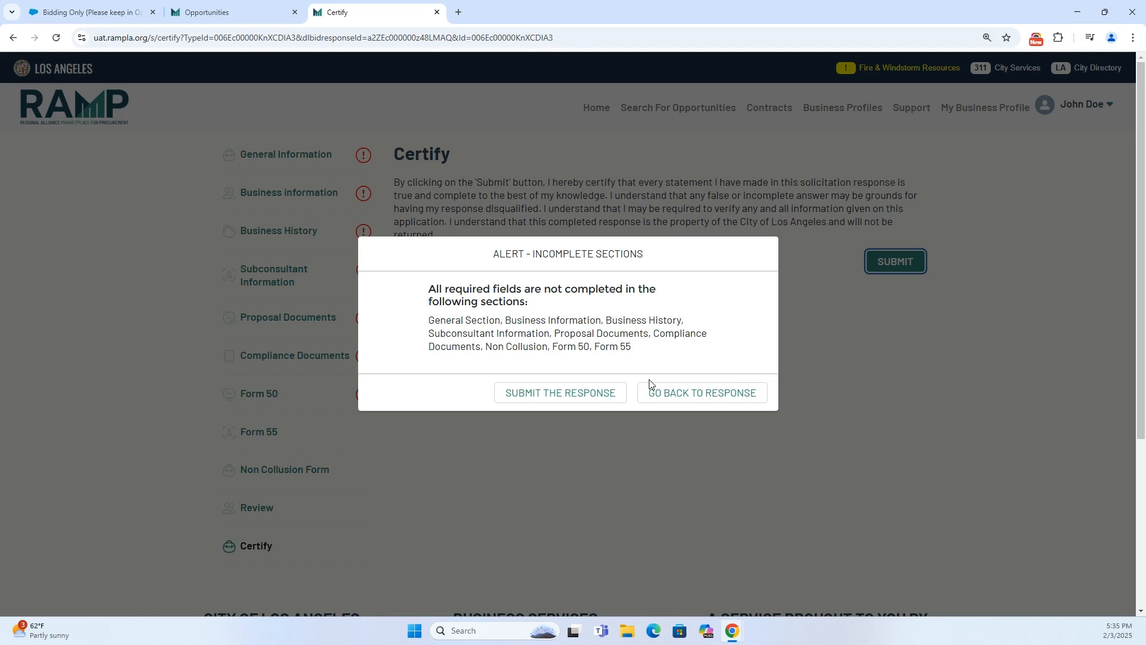
left_click(662, 391)
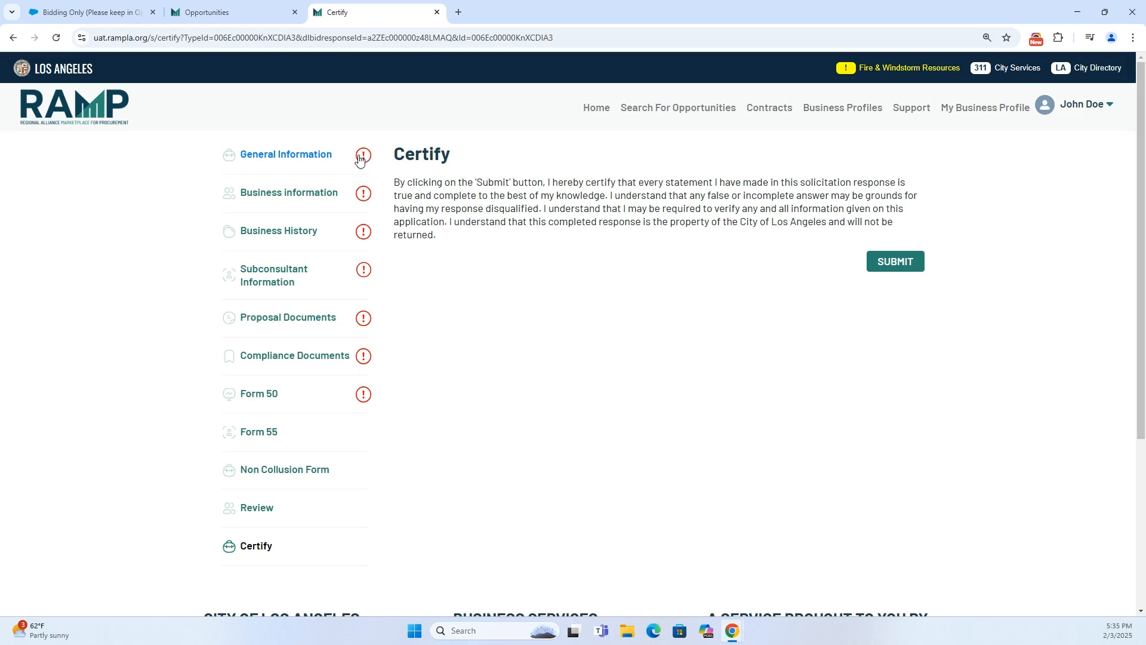
Step: Return to the flagged General Information section and proceed to Business Information with the mandatory fields left empty
left_click(363, 158)
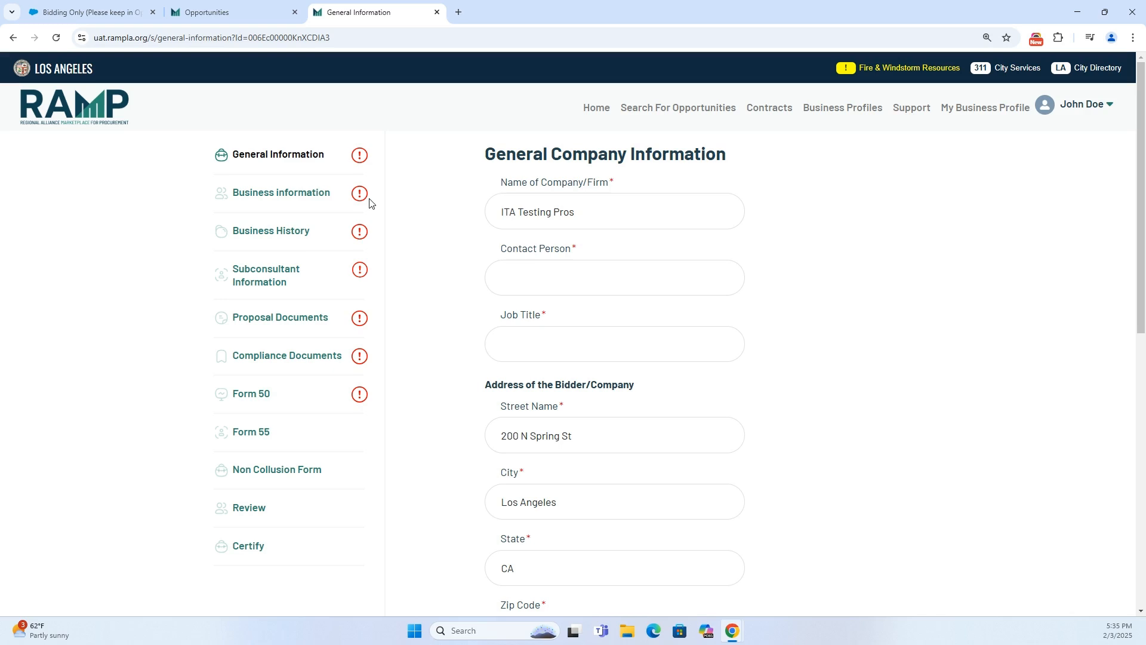
left_click(329, 199)
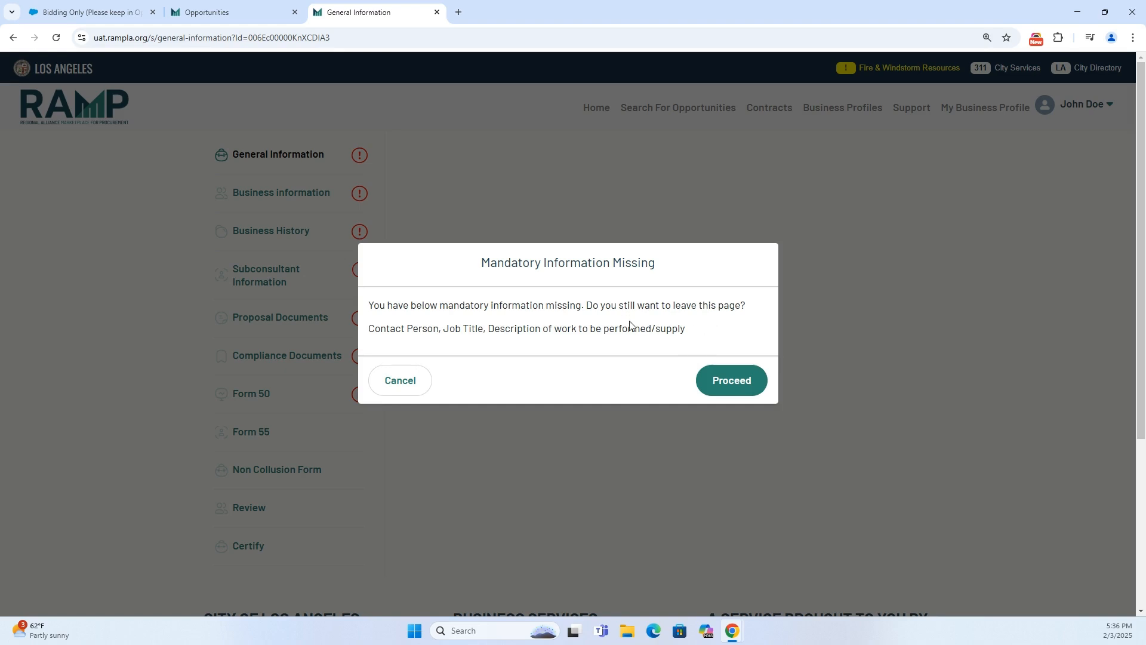
left_click(719, 376)
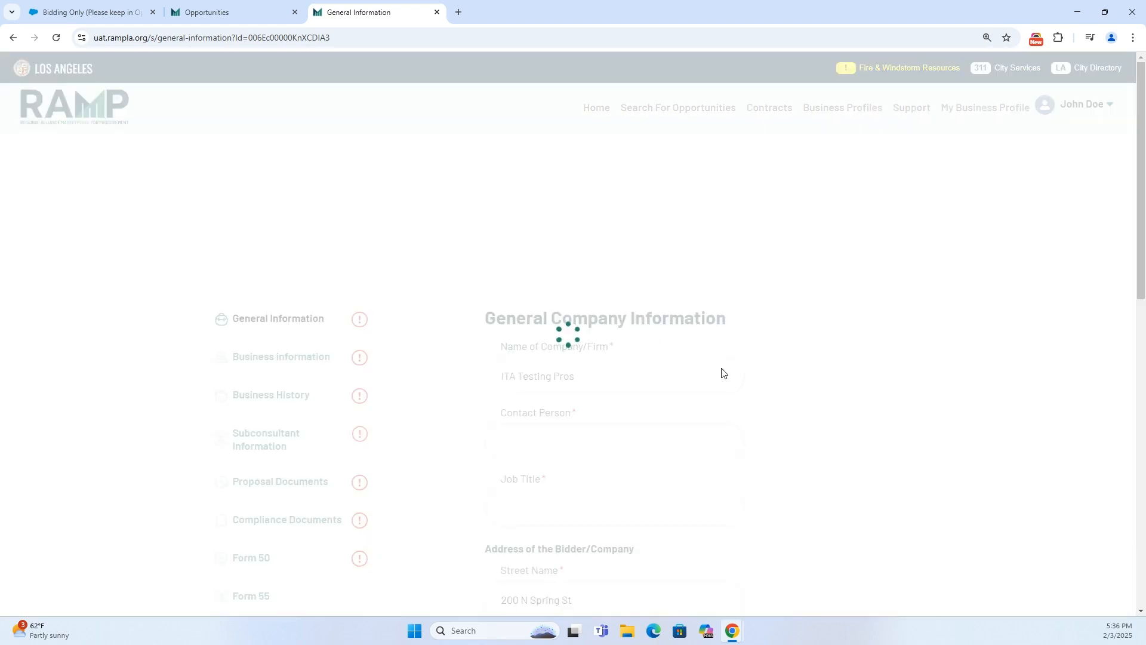